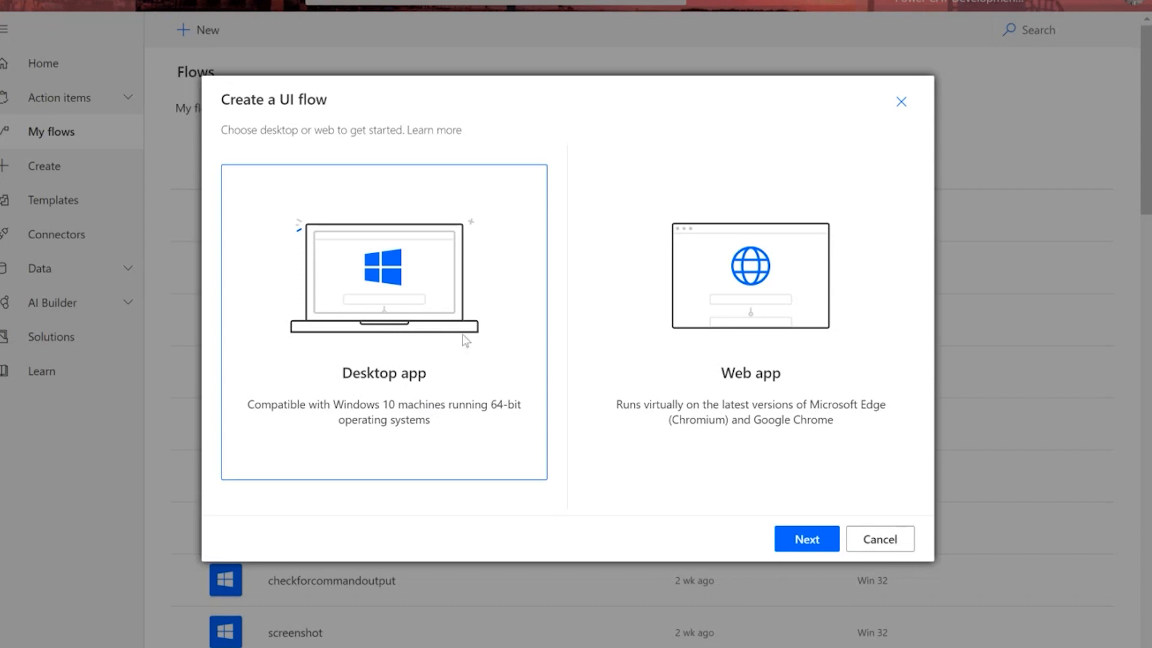
Choose a desktop app UI flow, name it joncmd1, and continue to input setup.
click(802, 541)
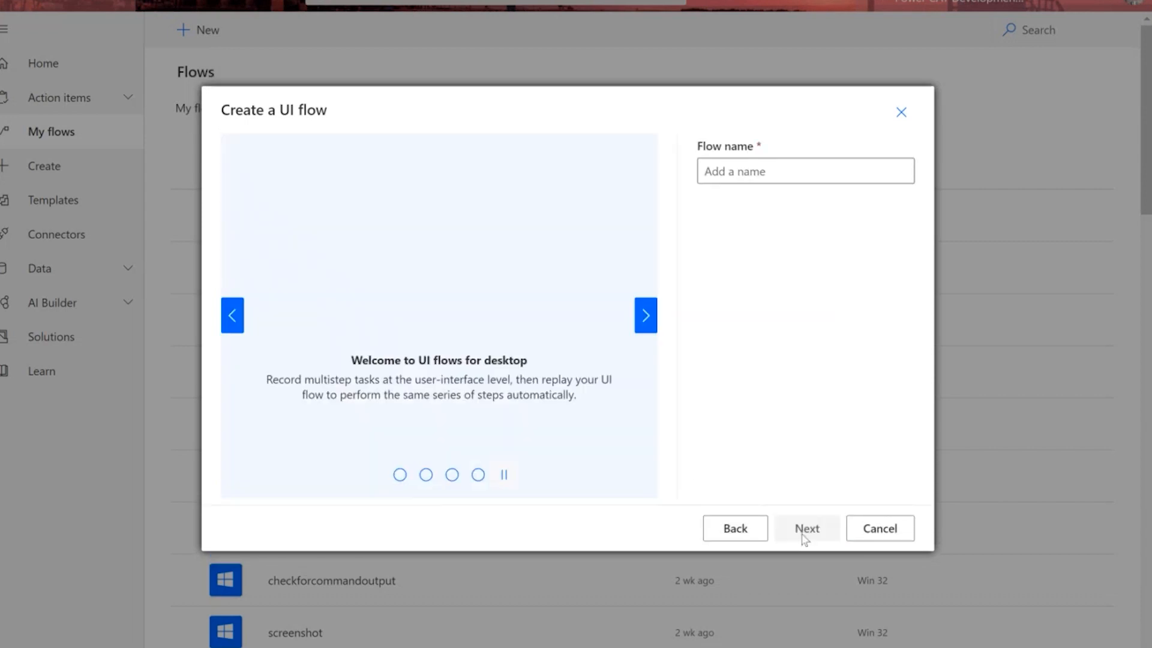
click(779, 178)
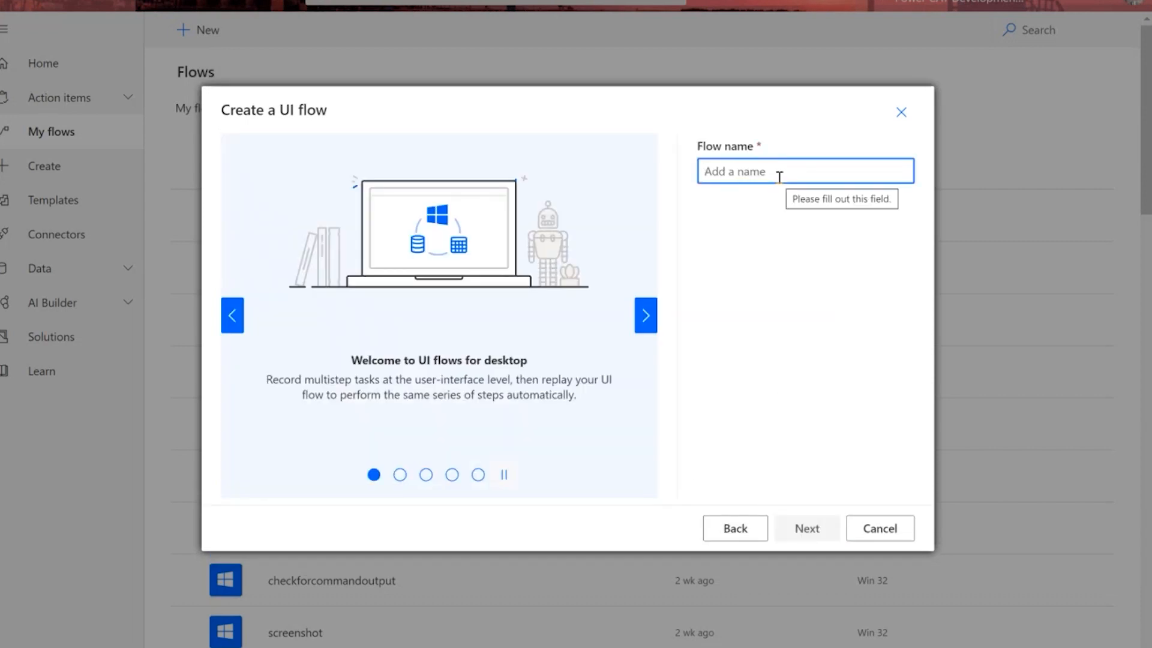
text(jon)
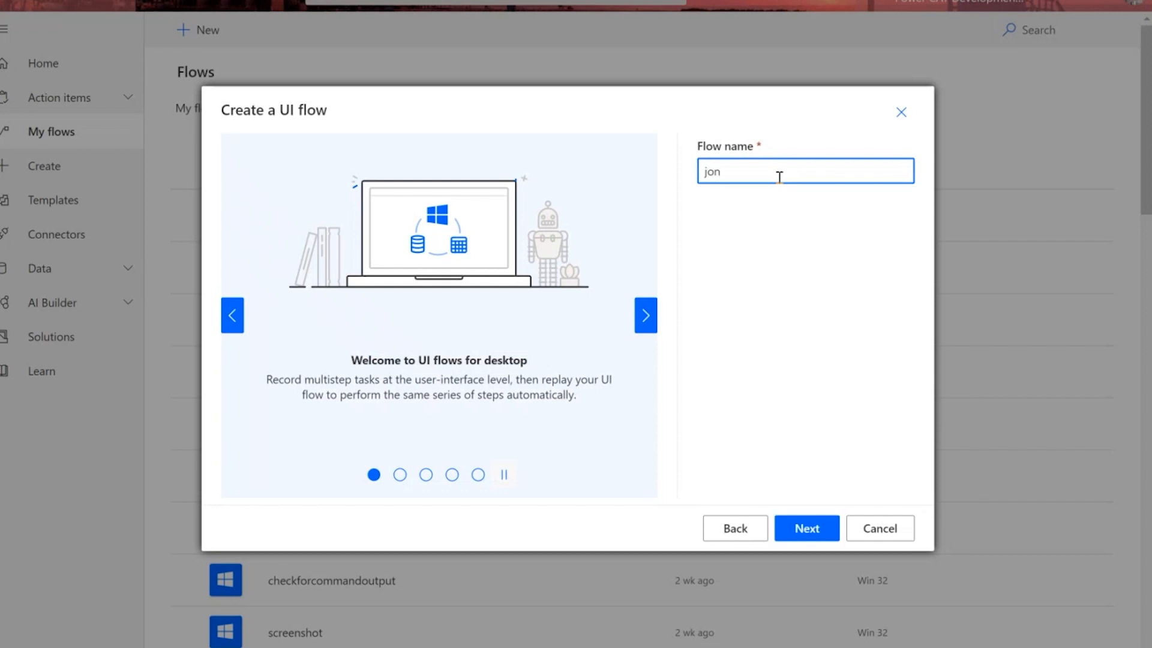
text(cmd1)
click(821, 538)
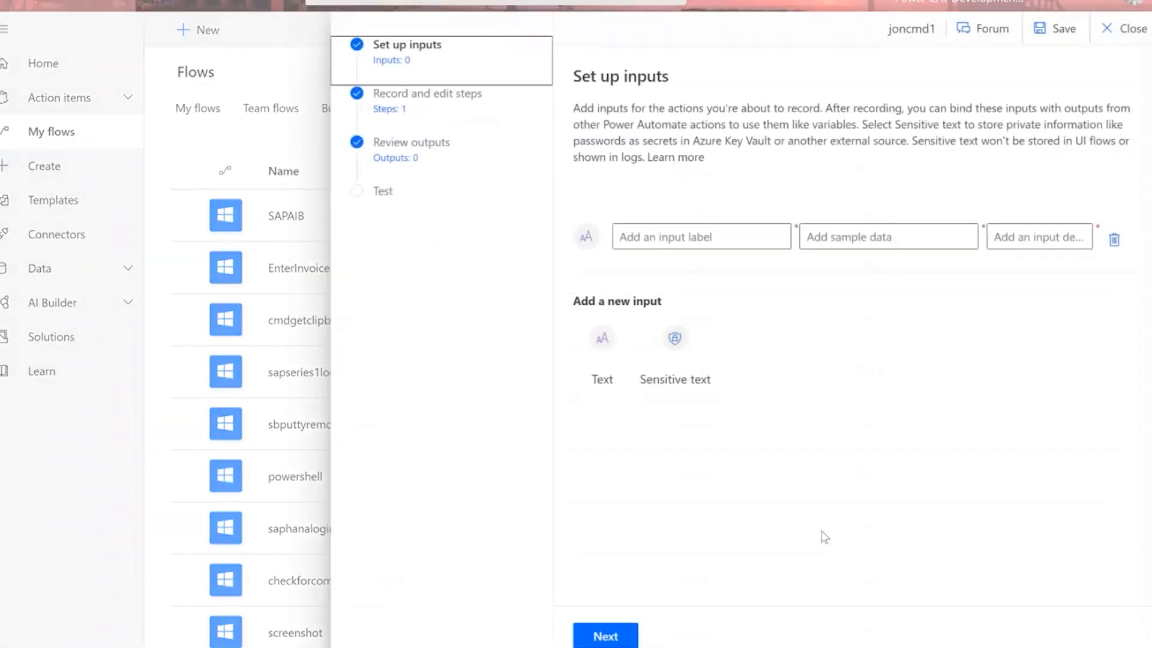
Add a text input labelled script with sample data Get-Date.
click(705, 237)
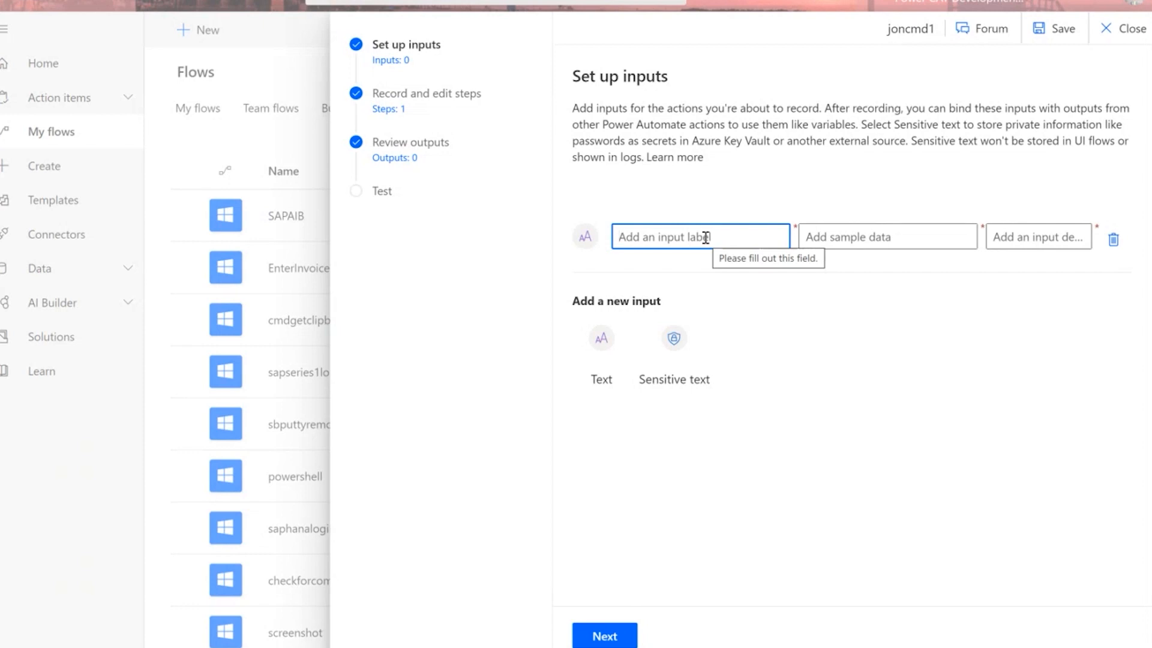
text(script)
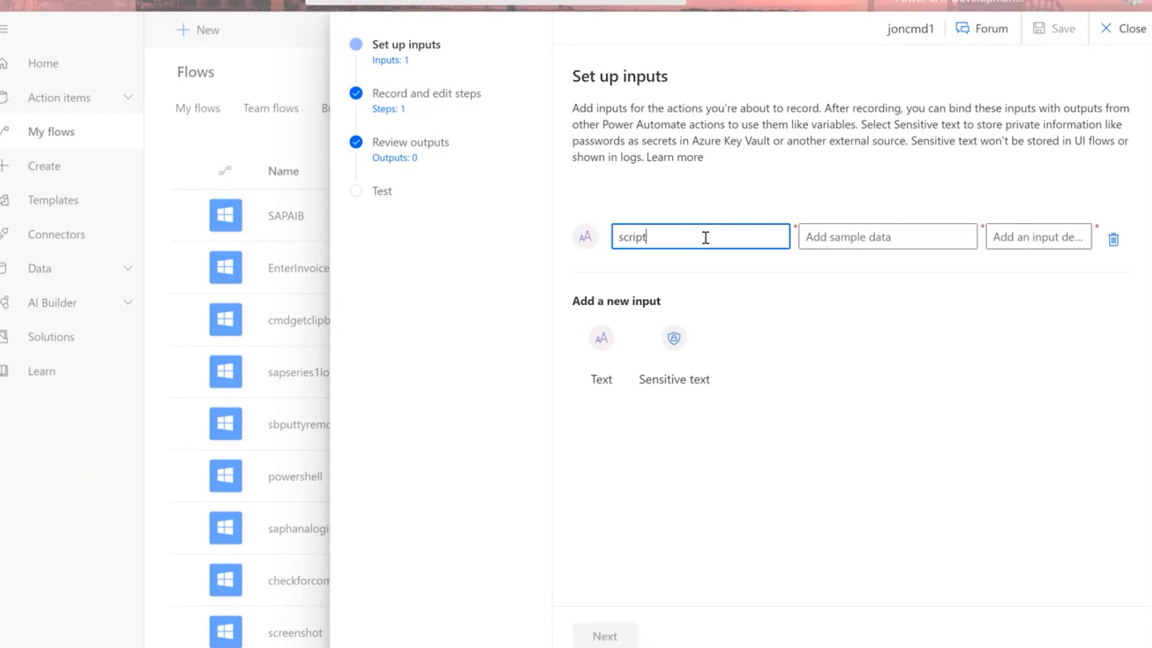
key(Tab)
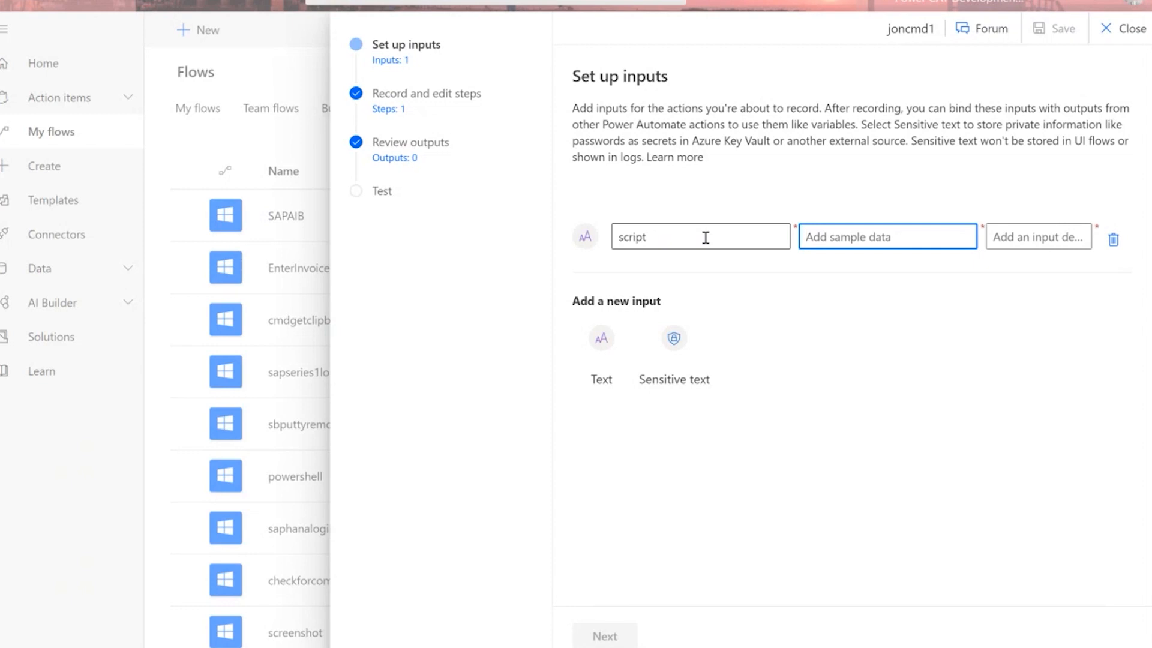
text(Get-Date)
Fill in the input's description and extend its sample data to Get-Date wings.
click(1018, 241)
text(JOns)
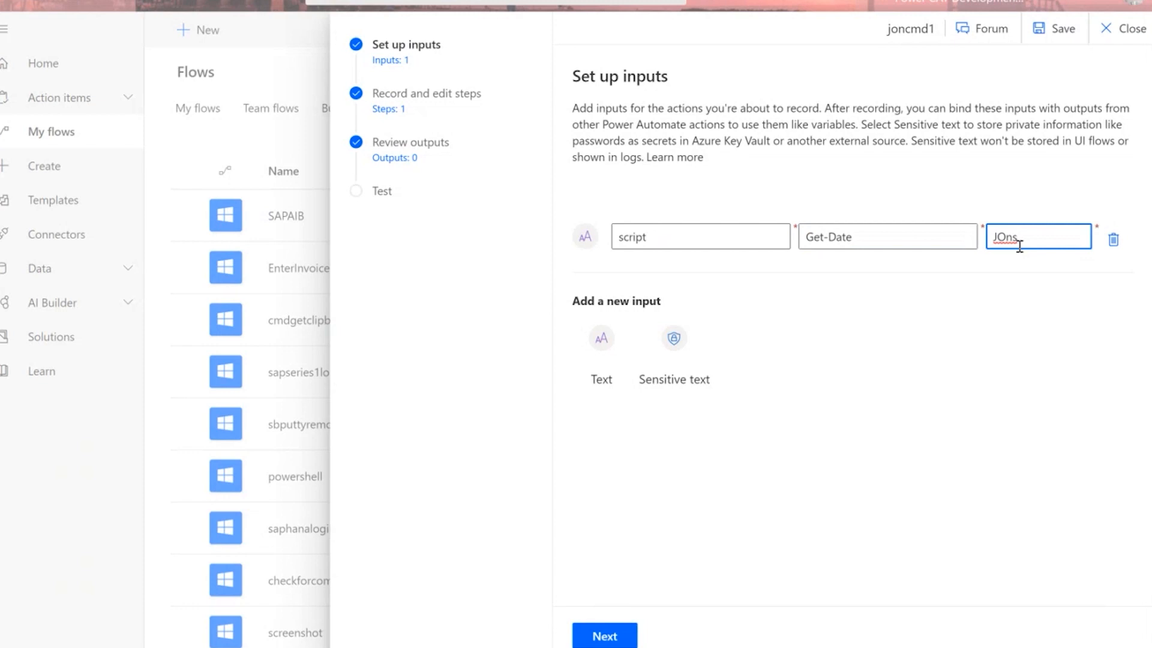
key(BackSpace)
key(BackSpace)
key(BackSpace)
key(BackSpace)
text(Jons BBQ WIngs)
click(1057, 235)
key(BackSpace)
text(i)
click(940, 238)
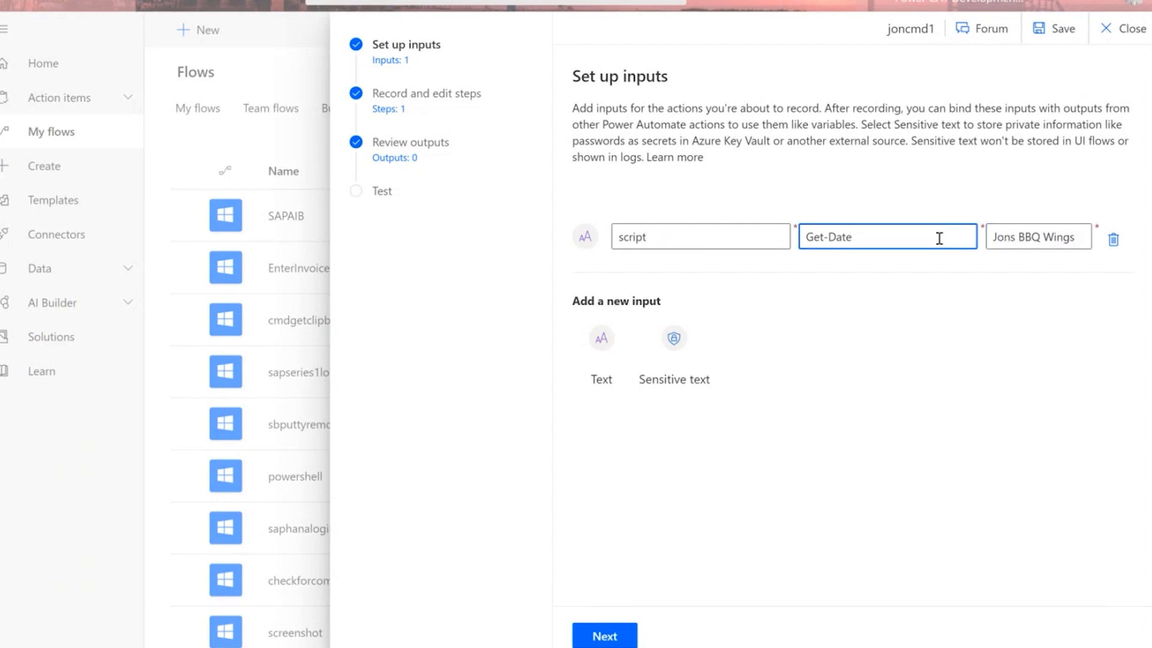
text(wings)
Advance to the Record app step and launch the desktop recorder.
click(621, 643)
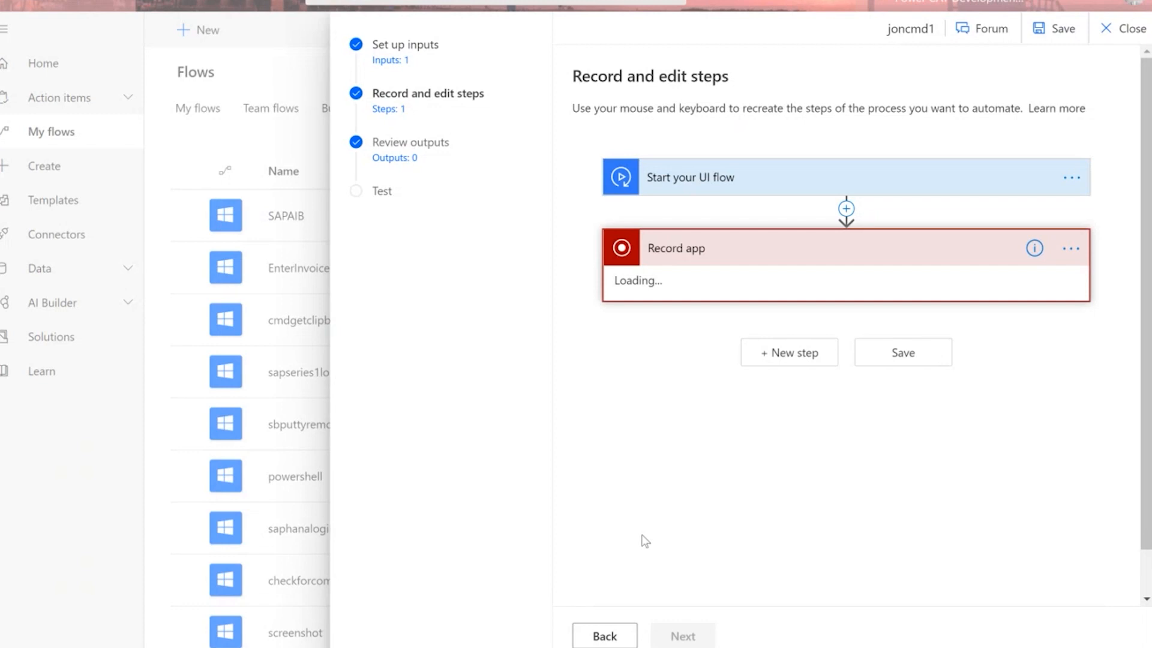
scroll(793, 462, down, 2)
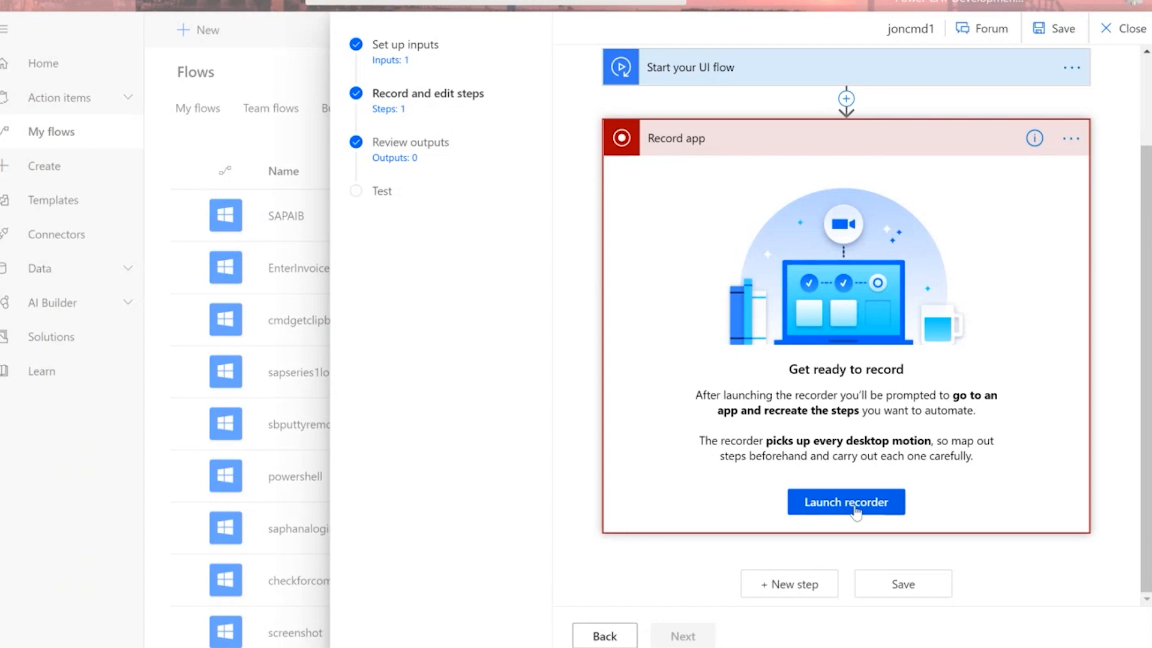
click(856, 510)
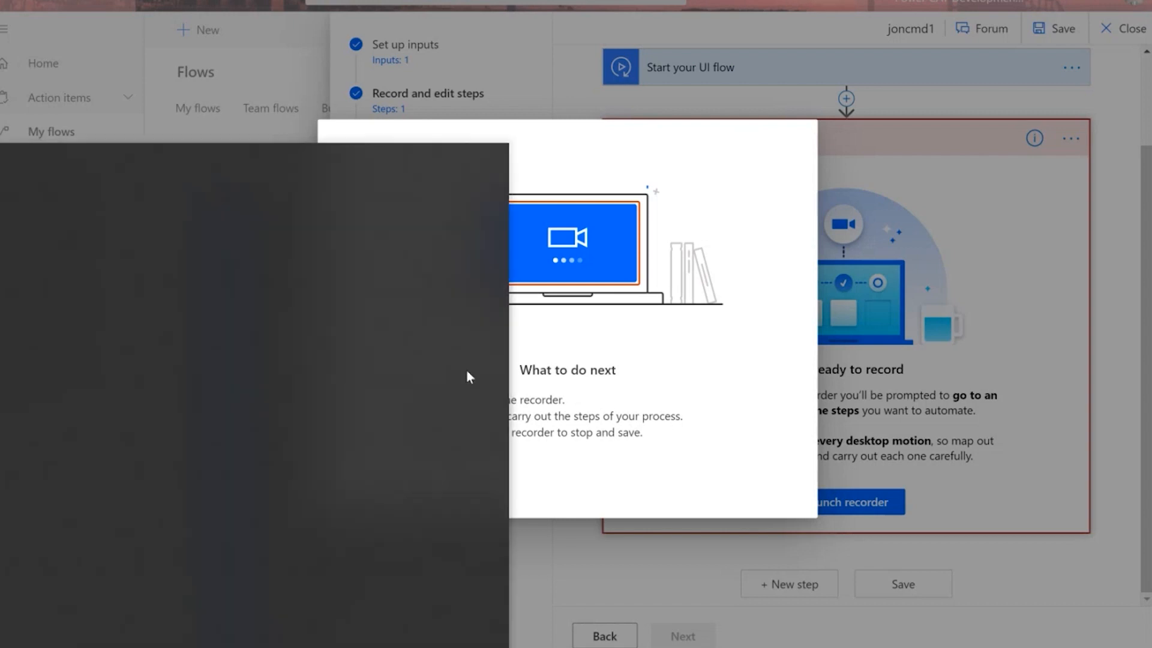
Open Windows PowerShell from search, reposition its window, and start recording it.
key(super)
text(power)
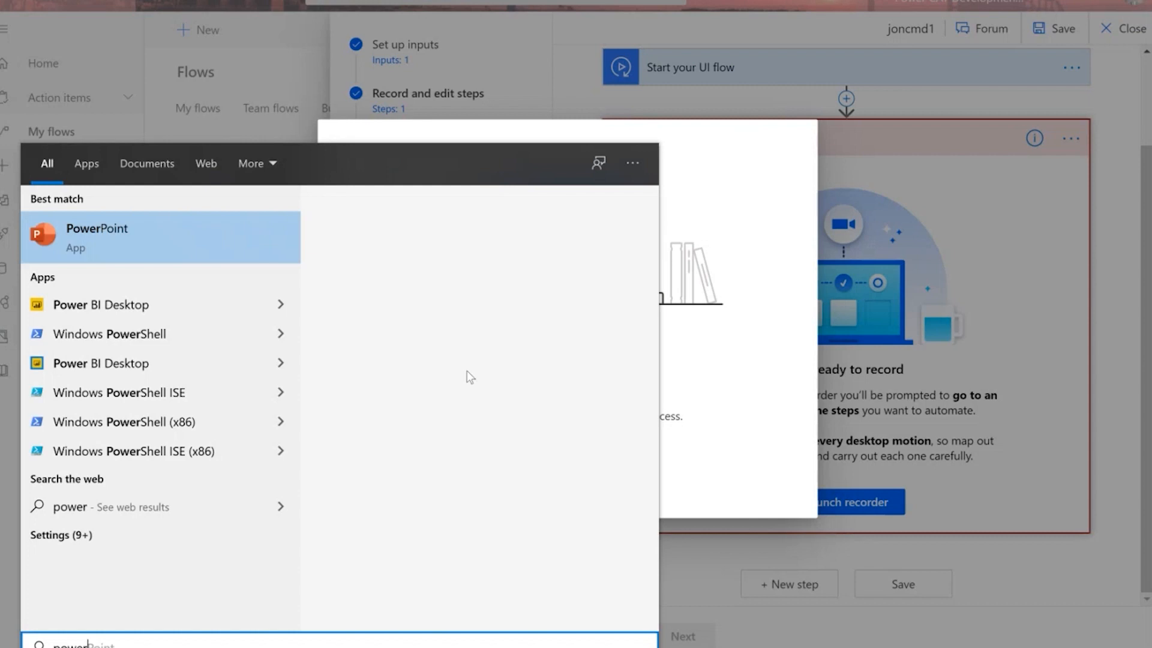
text(she)
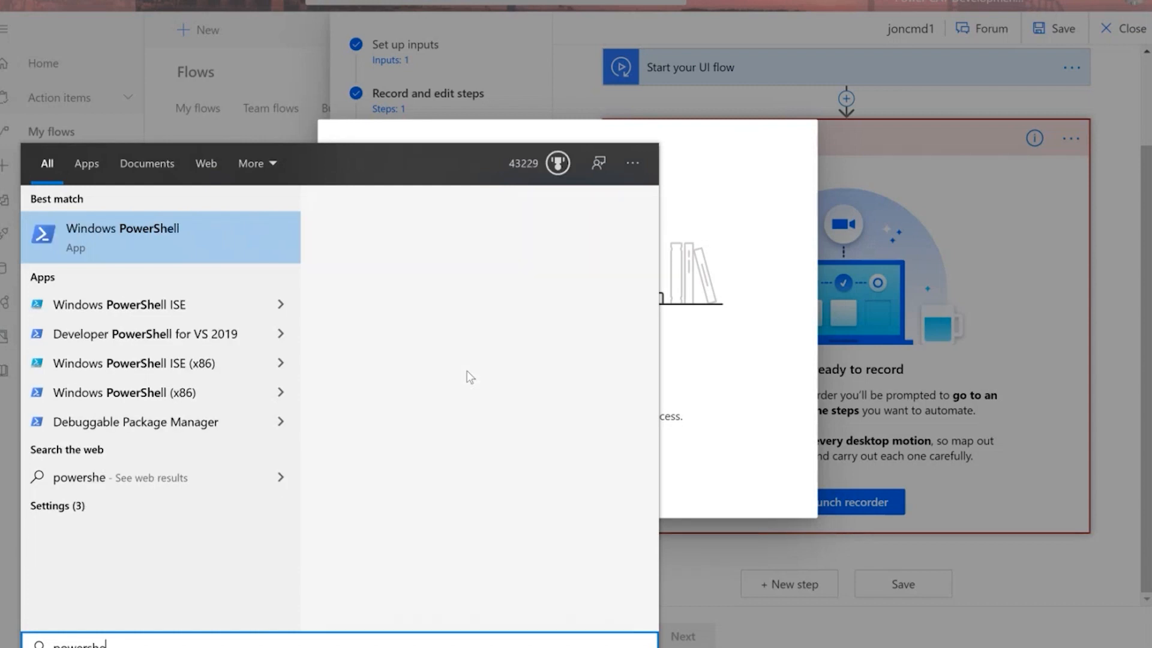
click(261, 239)
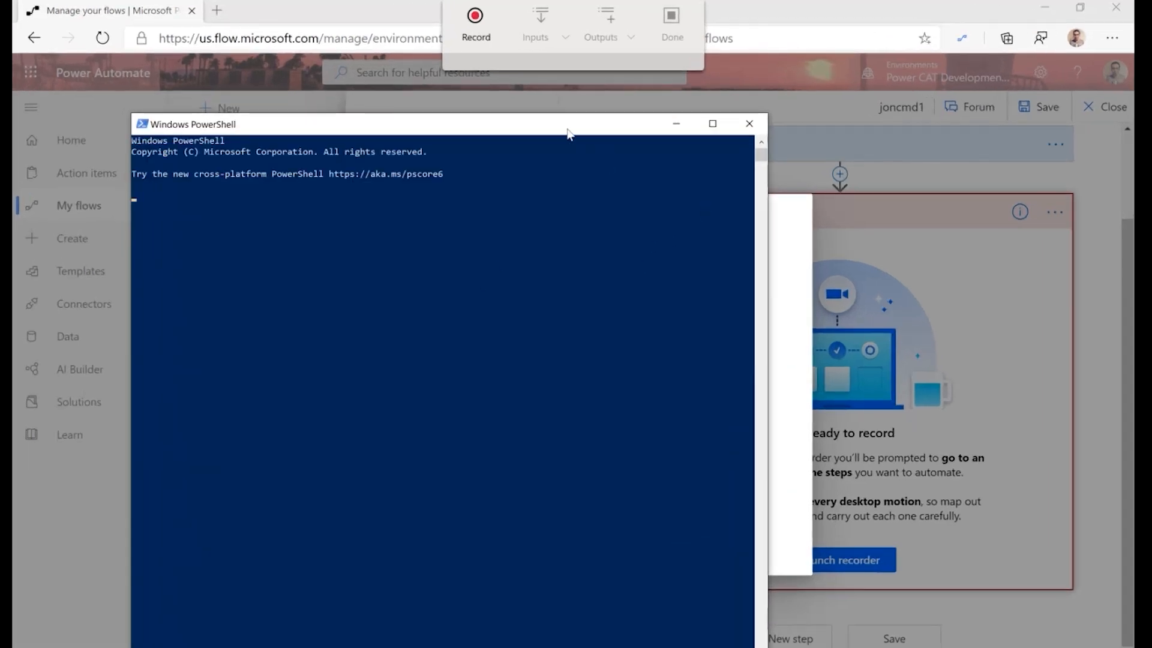
drag(572, 105, 692, 128)
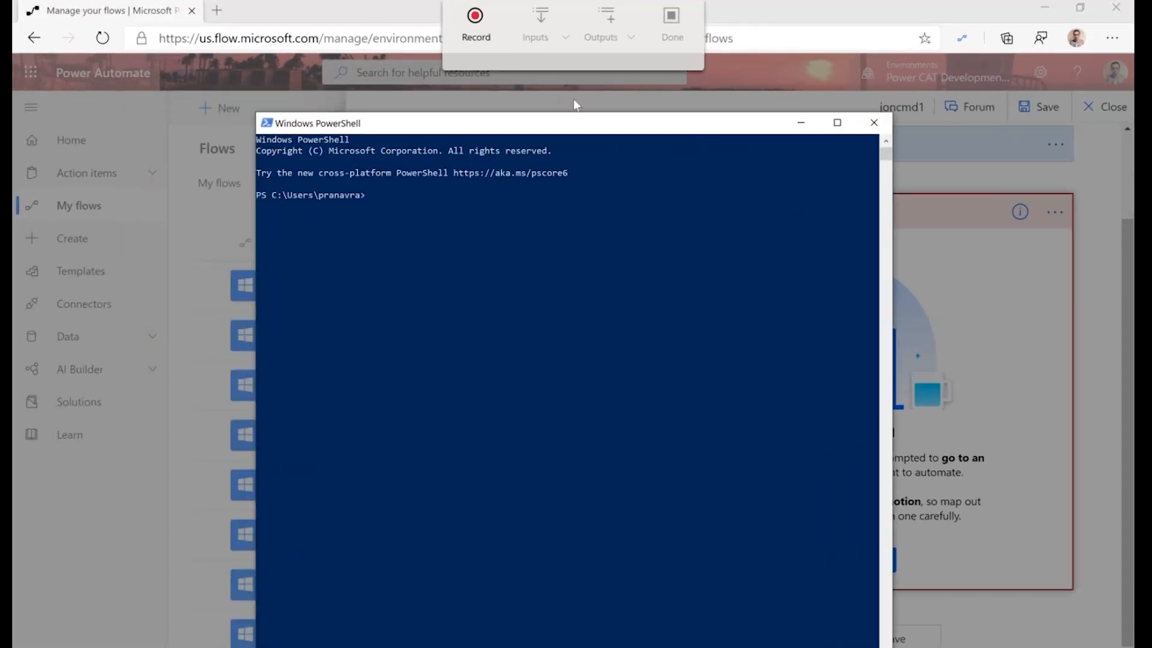
click(481, 28)
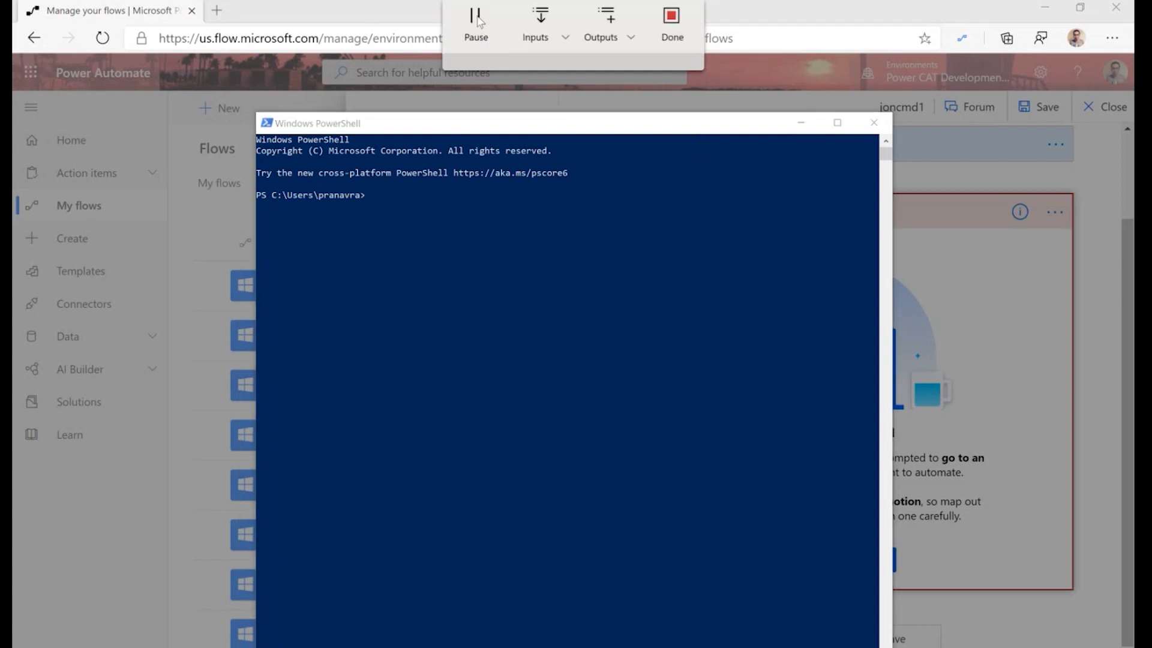
click(576, 130)
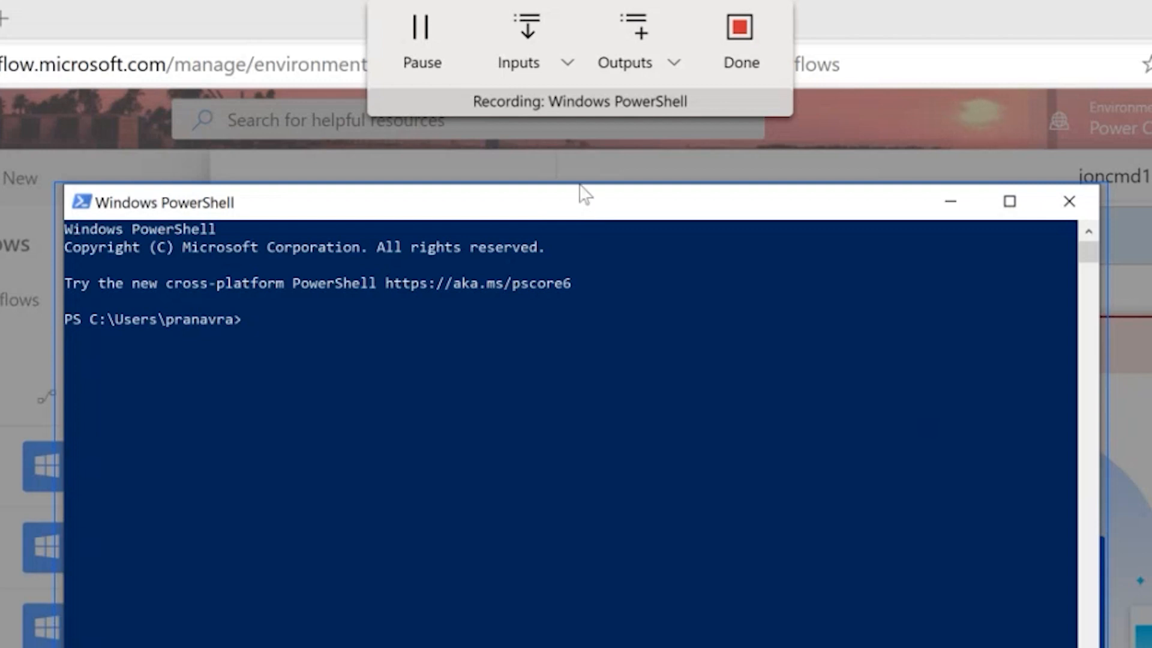
Insert the script input into PowerShell as Get-Date wings, run it, and finish recording.
click(566, 63)
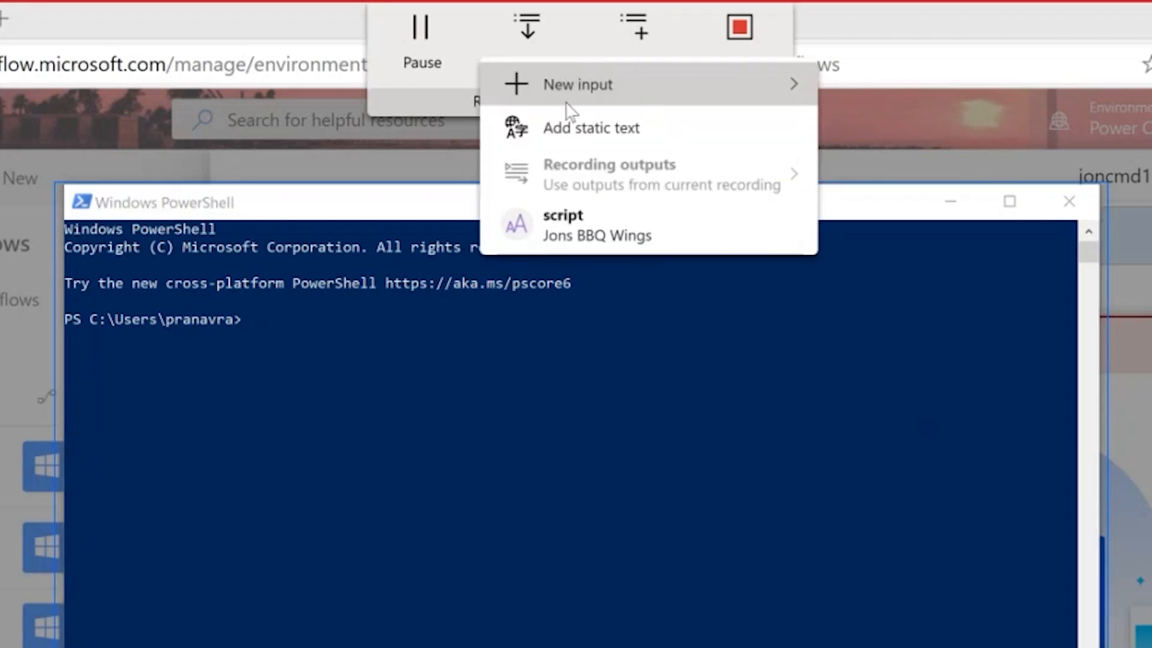
click(588, 222)
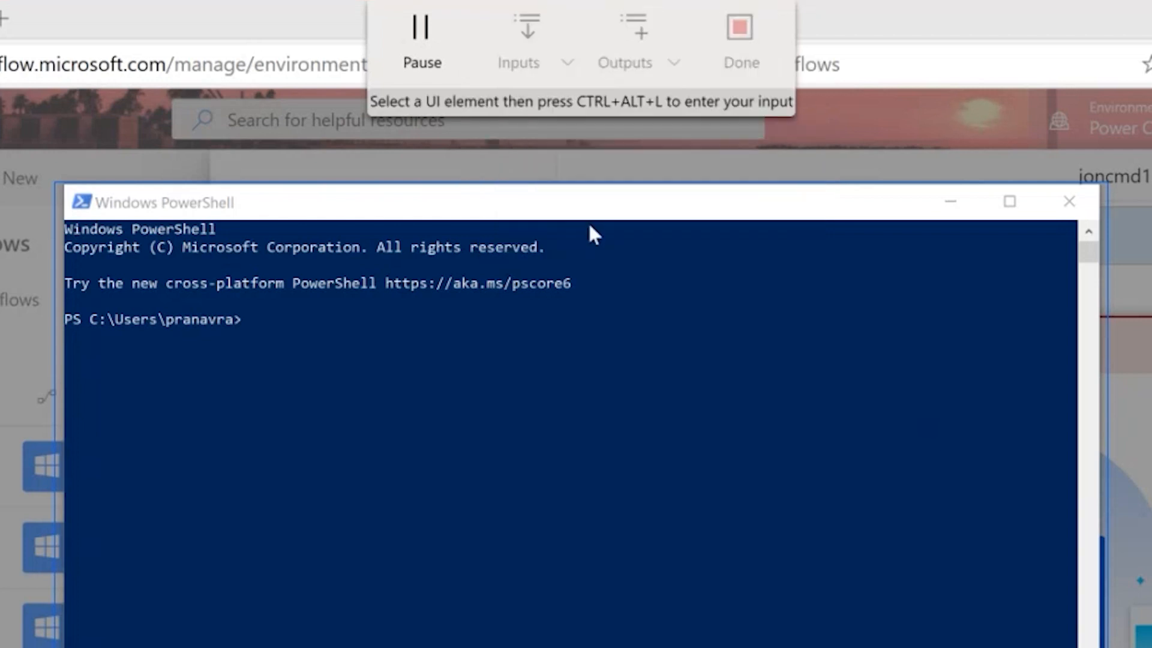
click(401, 314)
text(Get-)
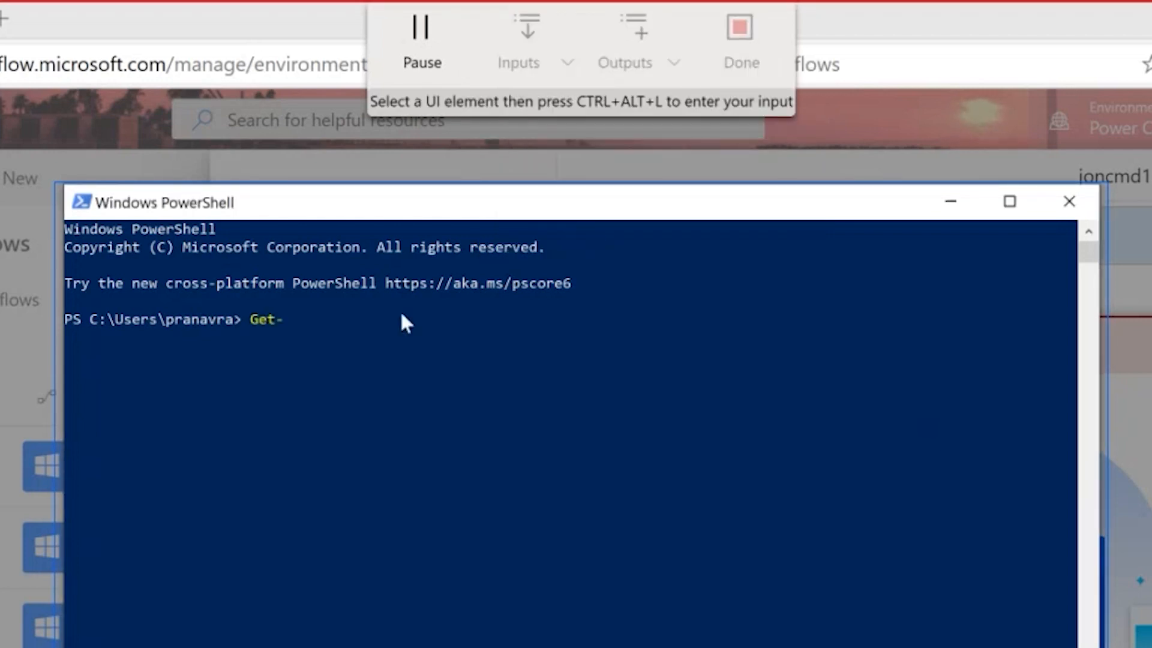
text(Date wings)
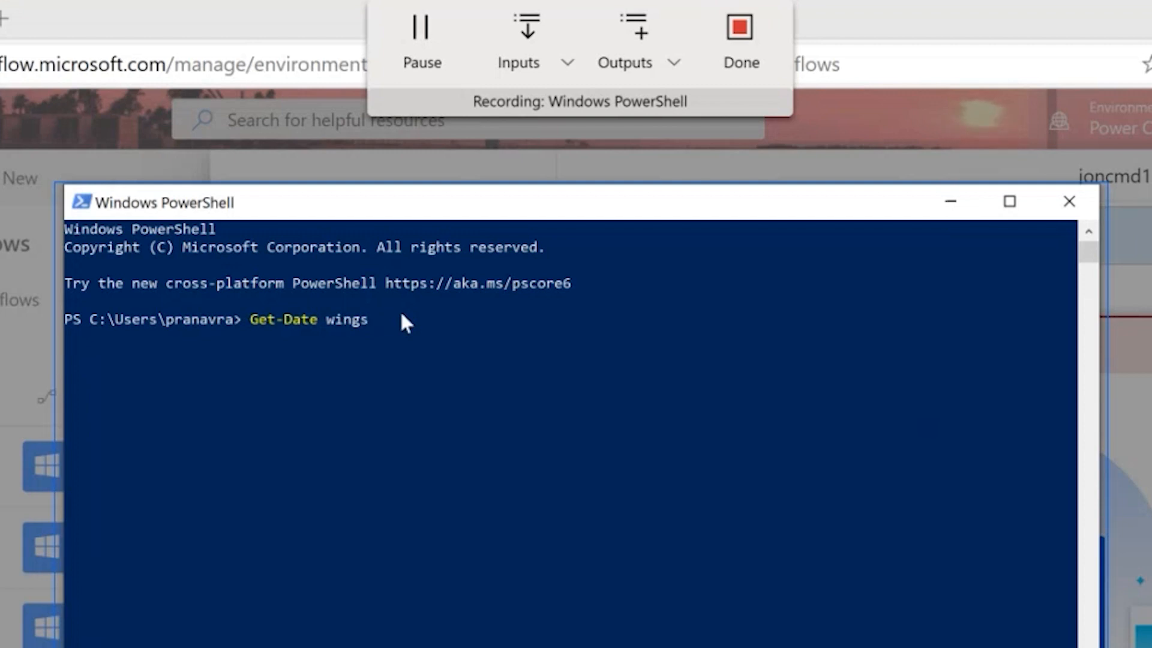
key(Return)
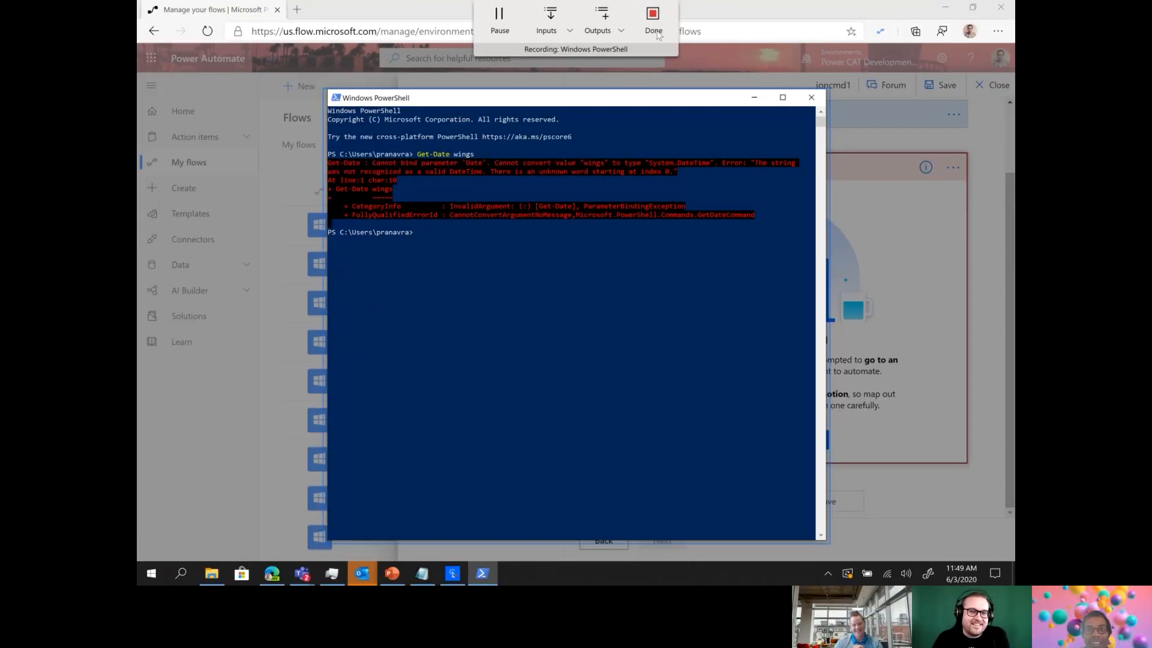
click(657, 35)
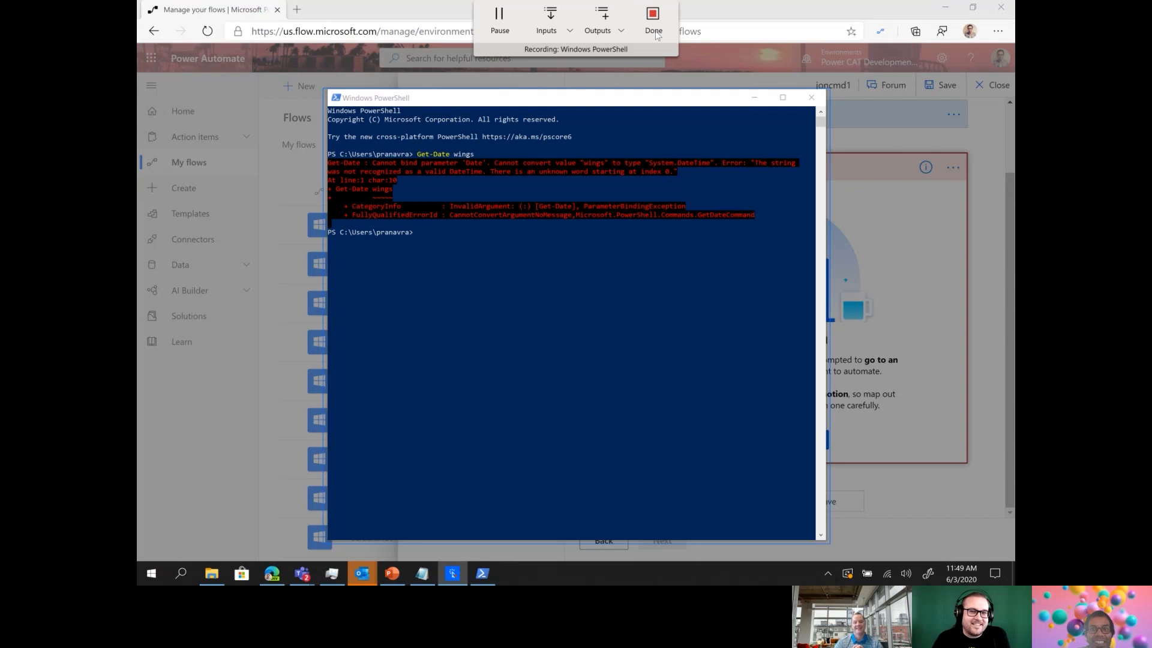
Close PowerShell and review the recorded Launch Windows PowerShell action, keeping Launch application set to Yes.
click(816, 99)
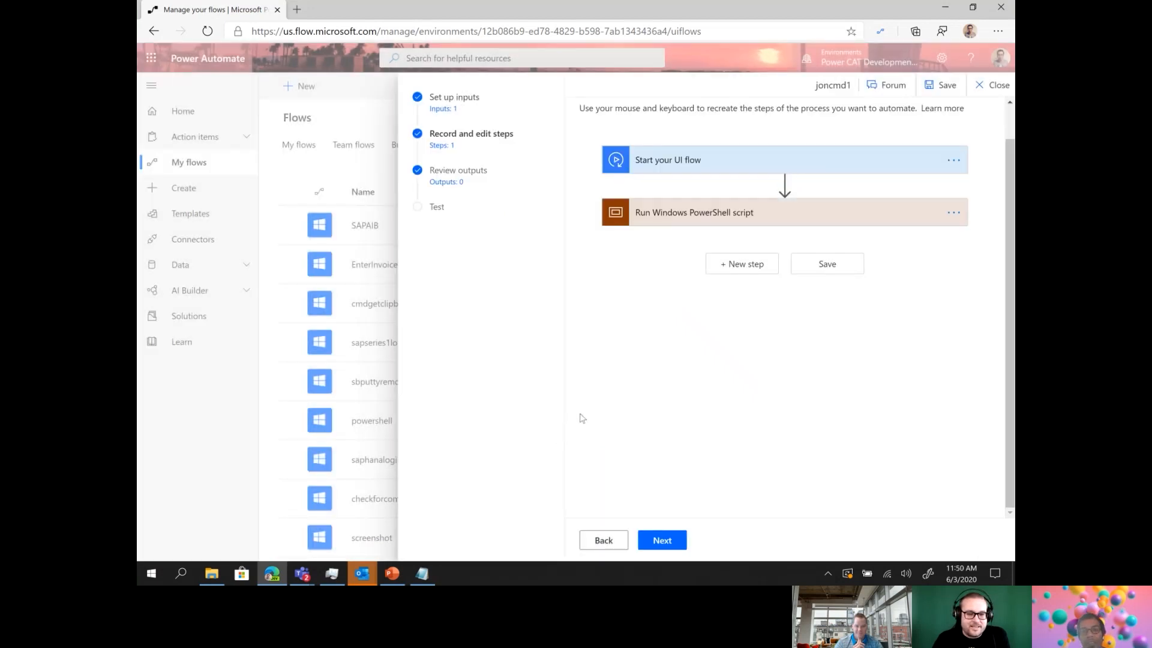
click(796, 222)
scroll(792, 228, down, 2)
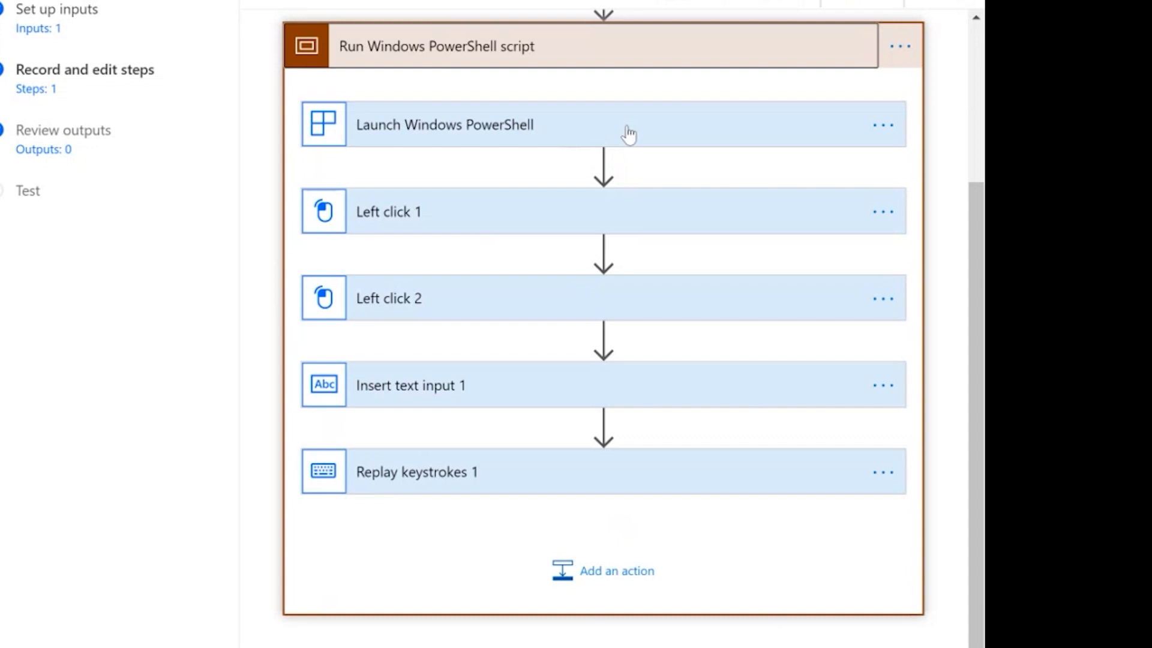
click(628, 133)
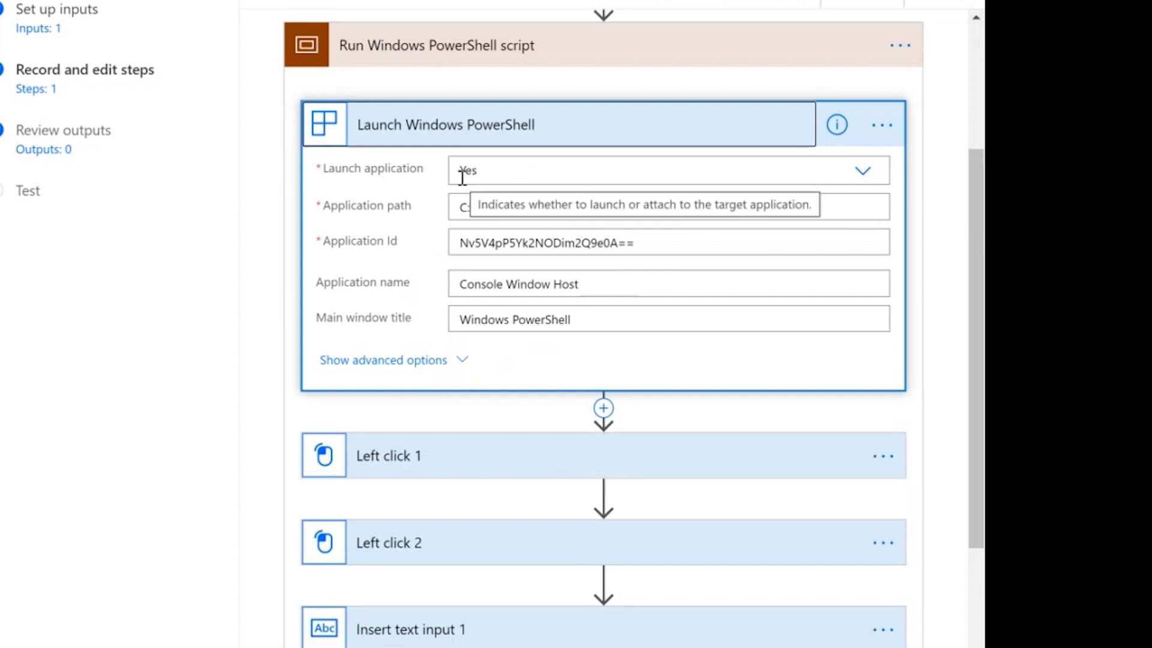
click(863, 171)
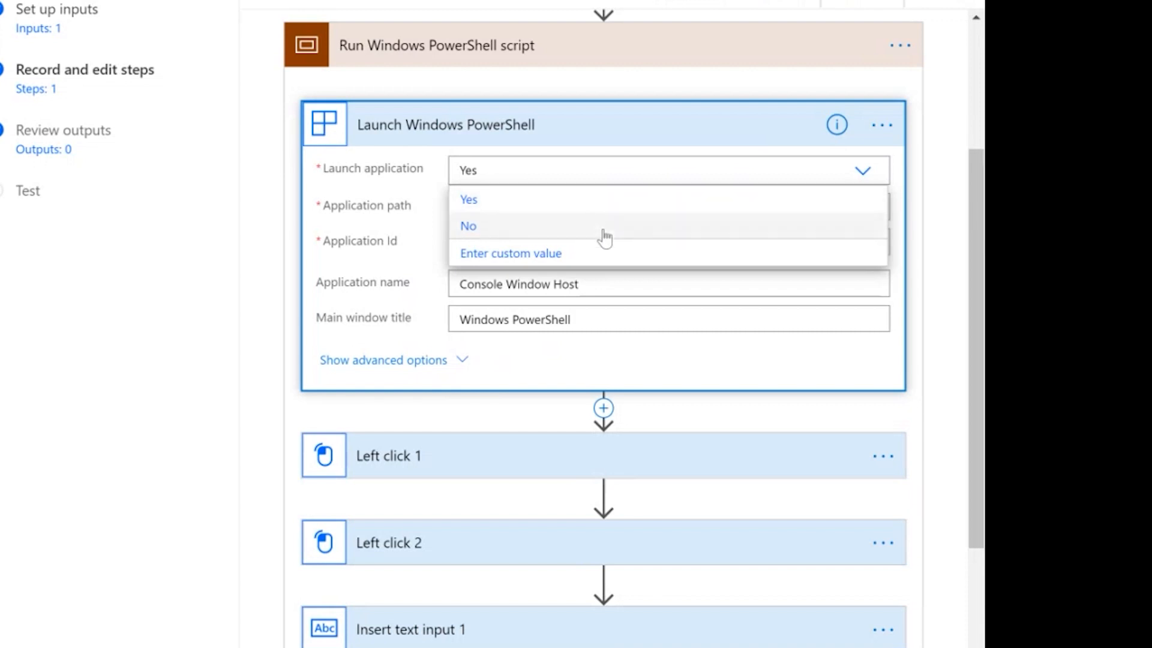
click(313, 277)
click(548, 130)
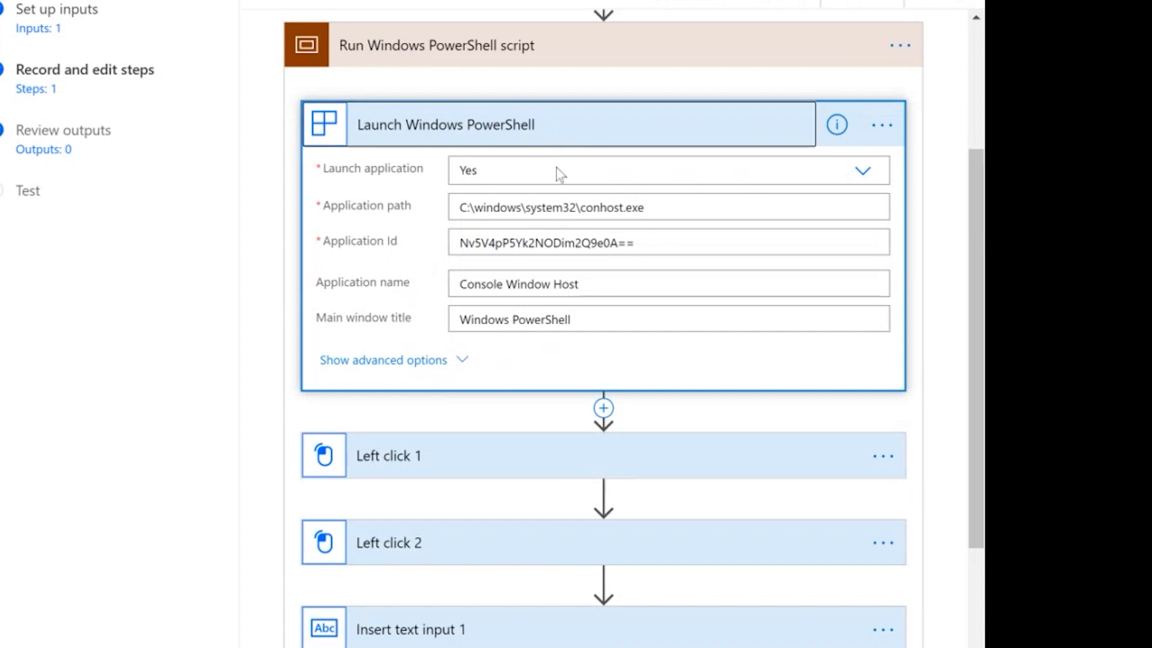
click(606, 224)
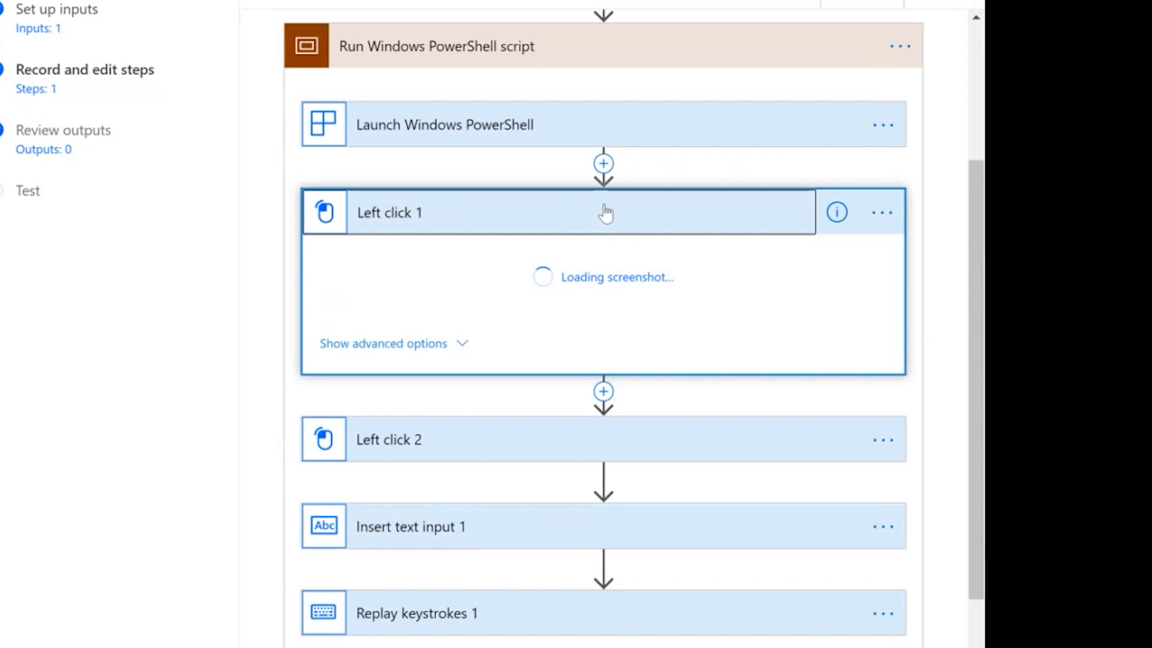
Review the Left click, Insert text input and Replay keystrokes actions, then advance to Test.
click(601, 215)
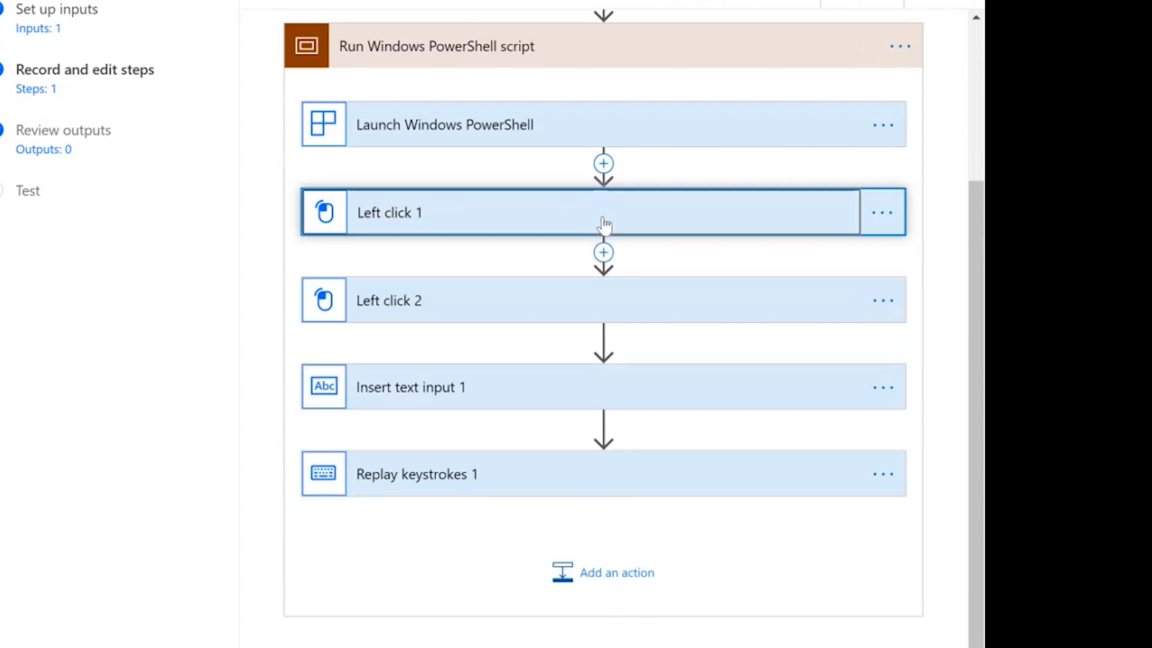
click(604, 387)
scroll(603, 378, down, 3)
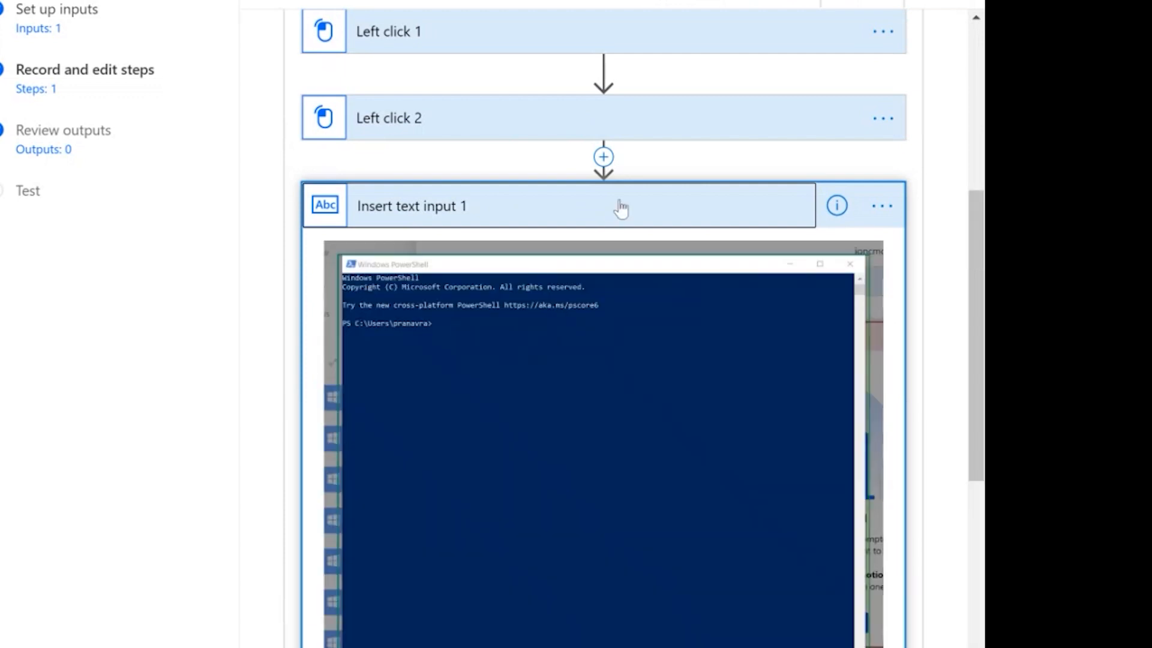
click(624, 204)
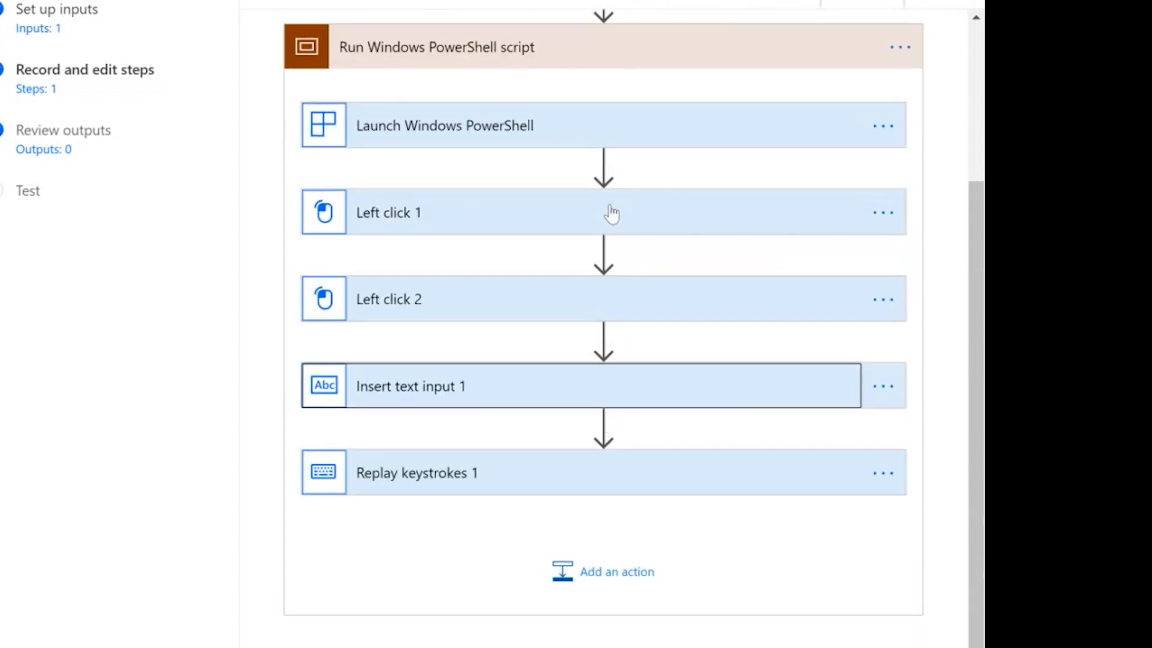
click(608, 491)
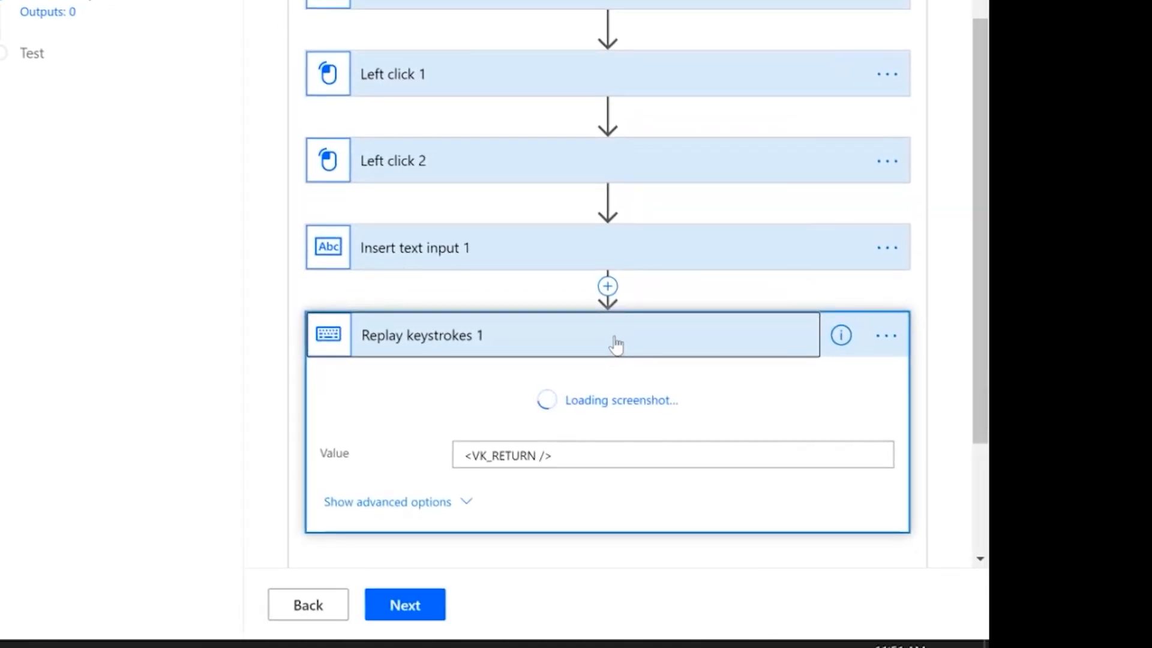
click(611, 340)
click(433, 612)
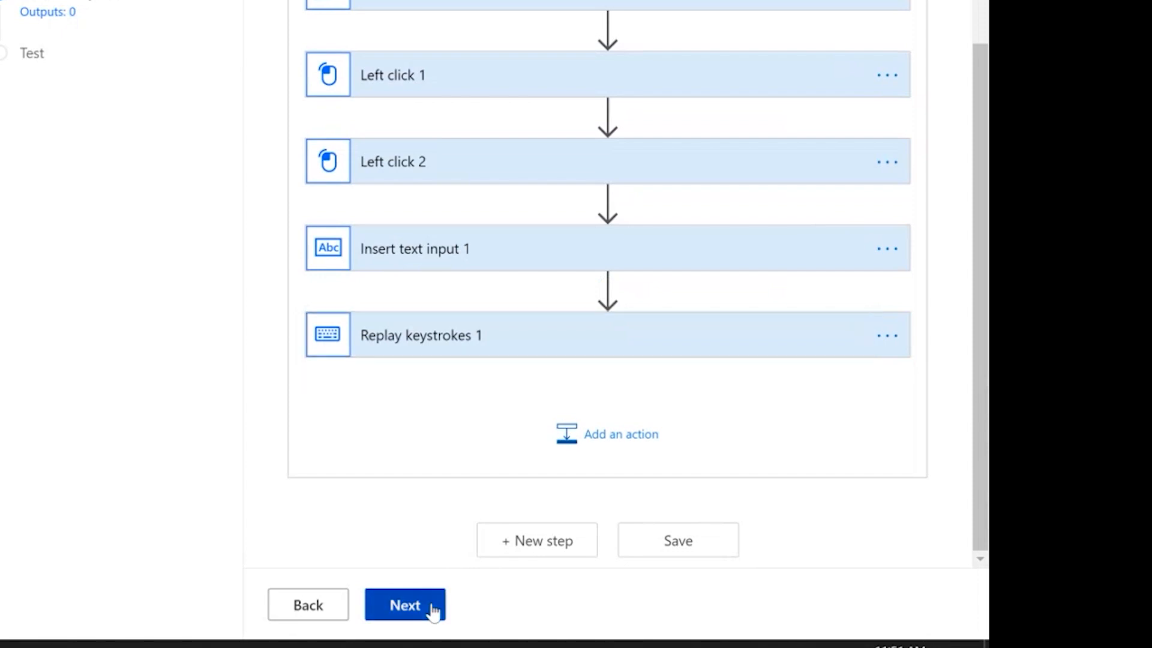
click(433, 612)
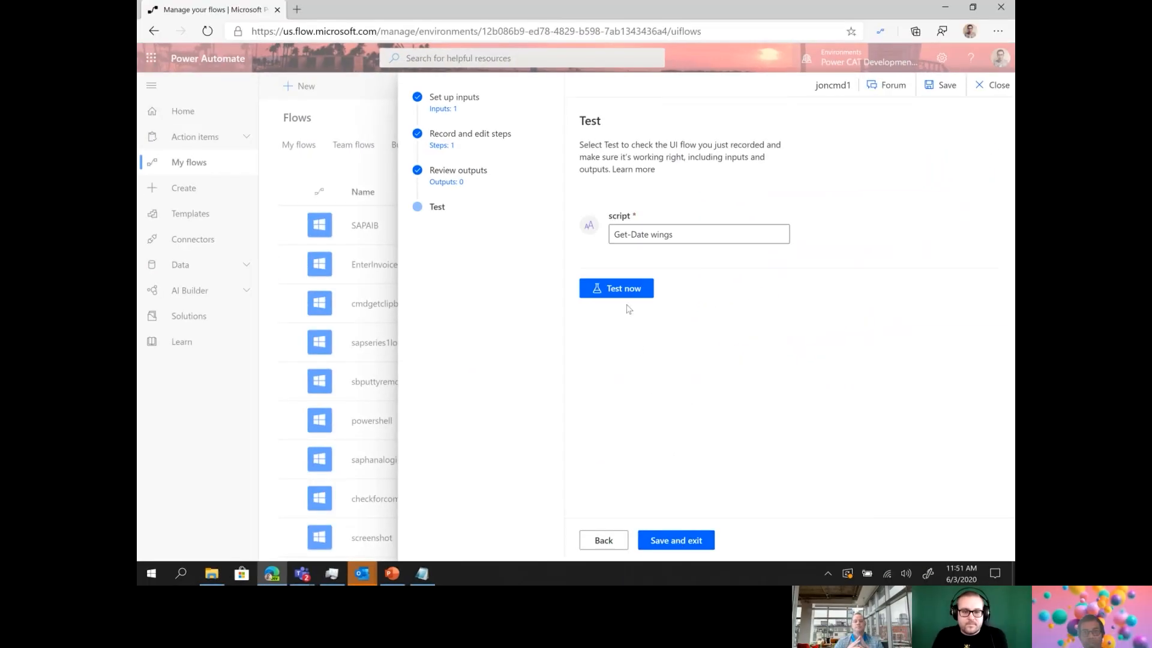
Trim the script input to Get-Date and start a test run.
double_click(663, 234)
key(BackSpace)
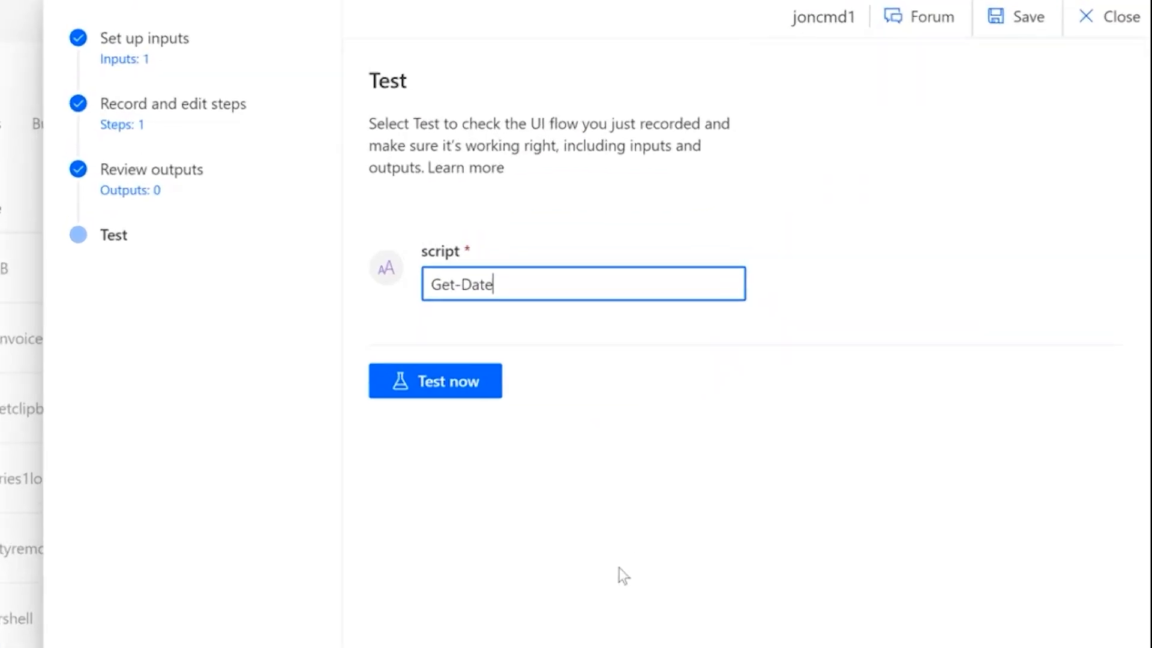
click(456, 394)
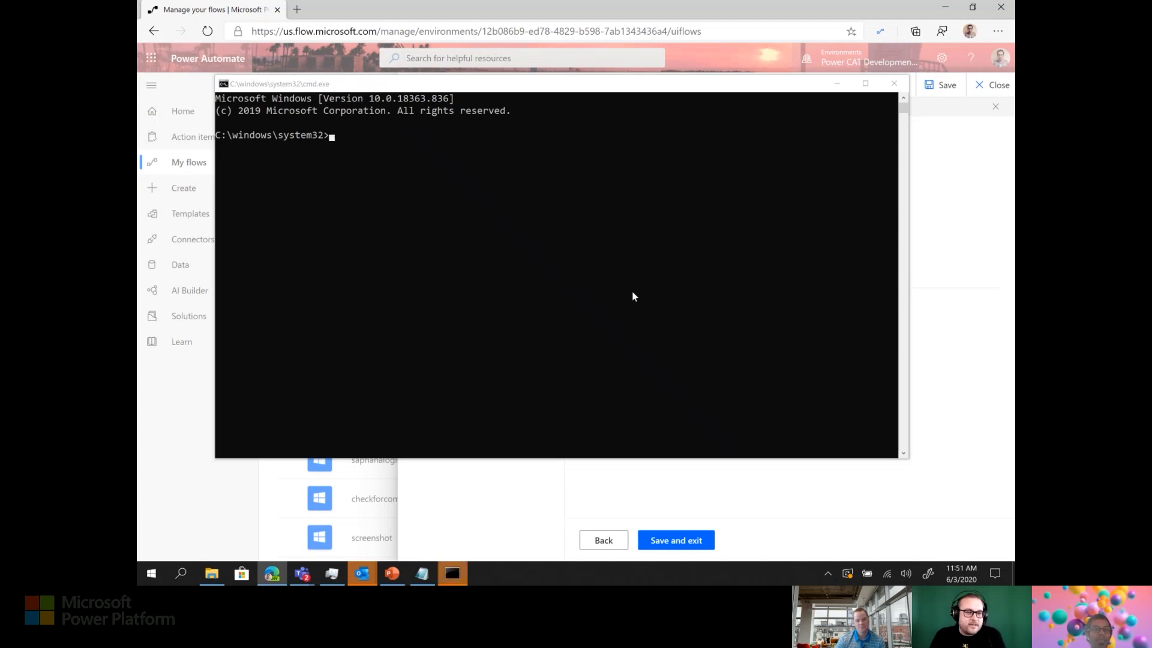
Run Get-Date in the Command Prompt window, then switch back to the other window.
click(560, 269)
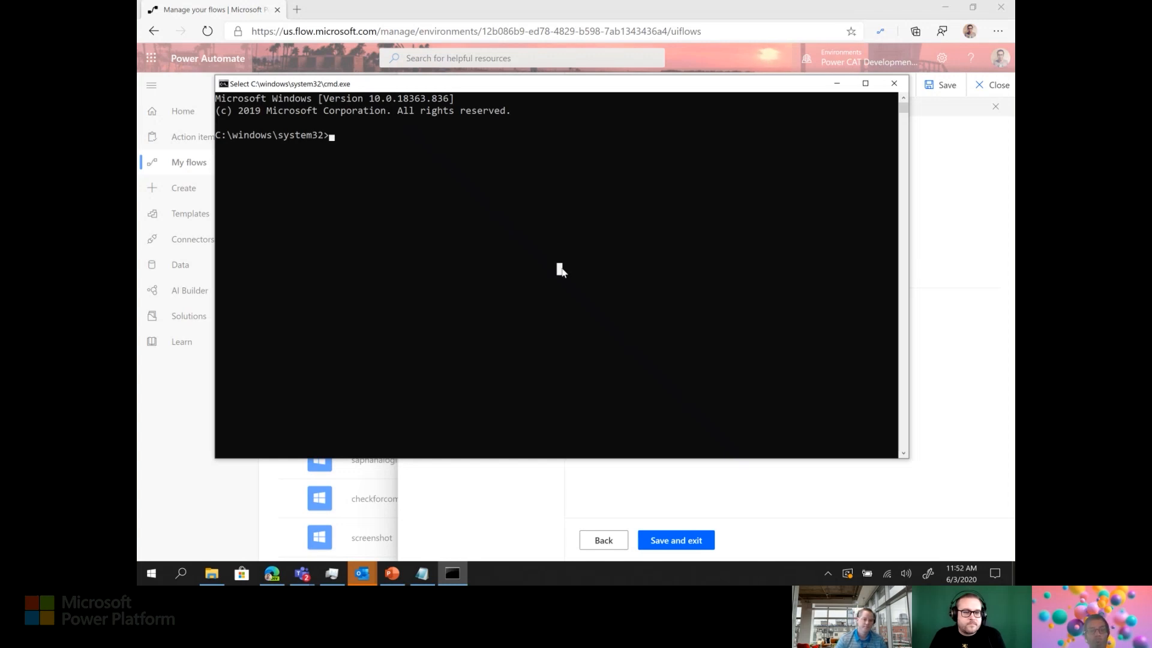
text(Get-Date)
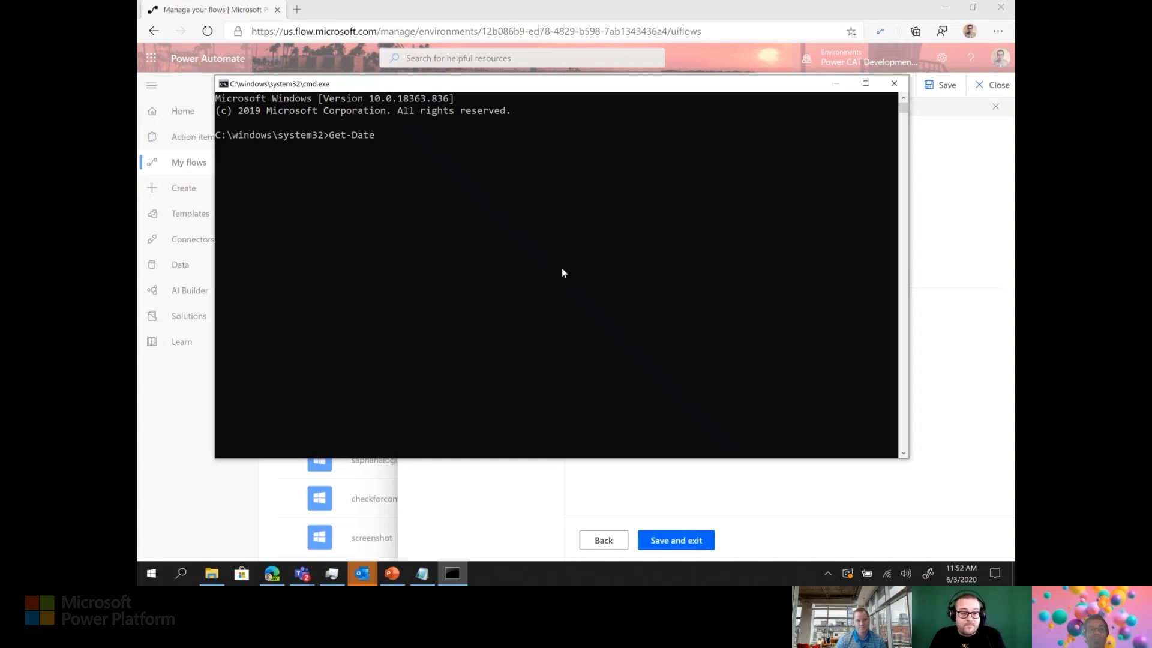
key(Return)
key(alt+Tab)
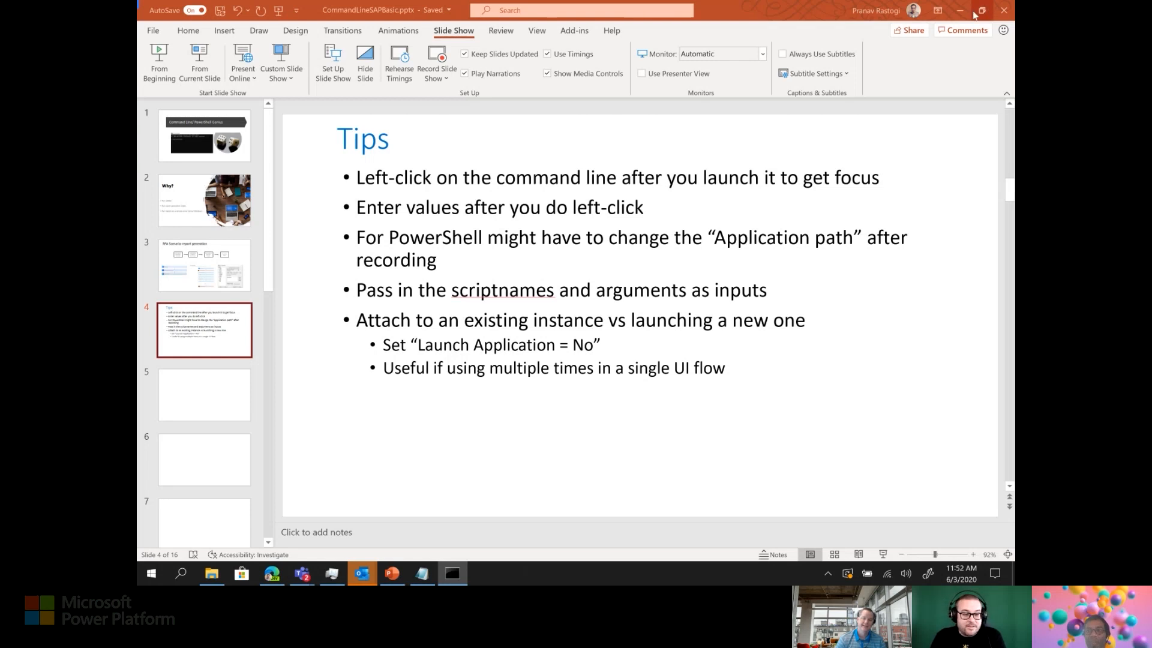
Check the PowerShell script step's test result, save the flow, and present the Tips slide.
click(272, 573)
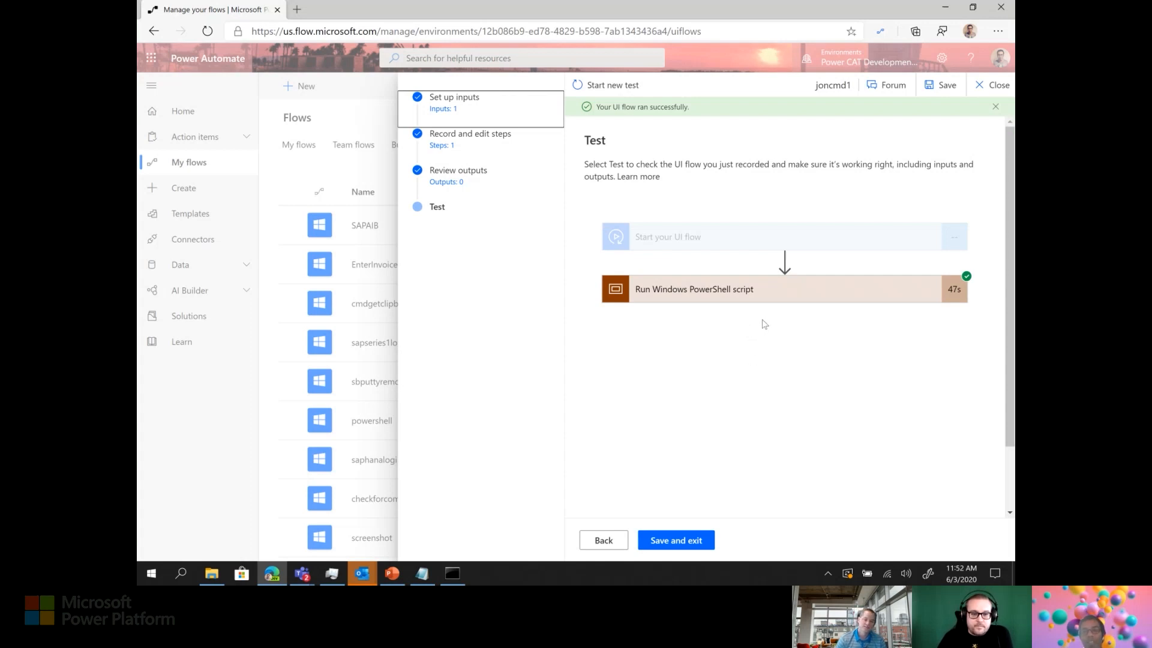
click(745, 289)
click(481, 145)
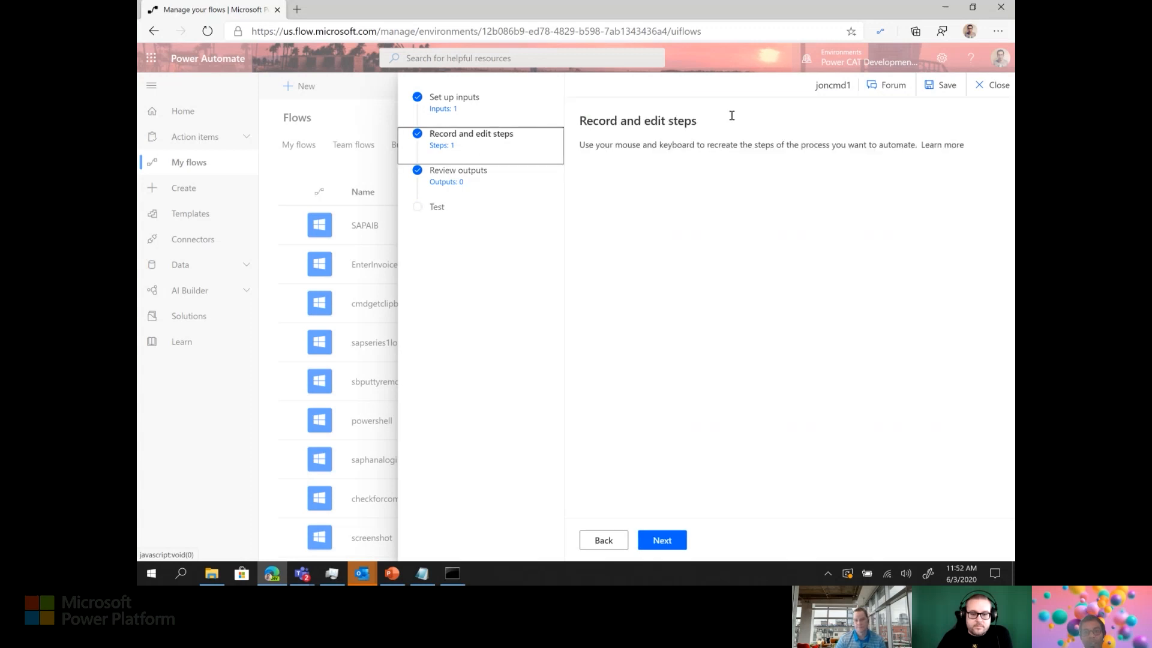
click(949, 92)
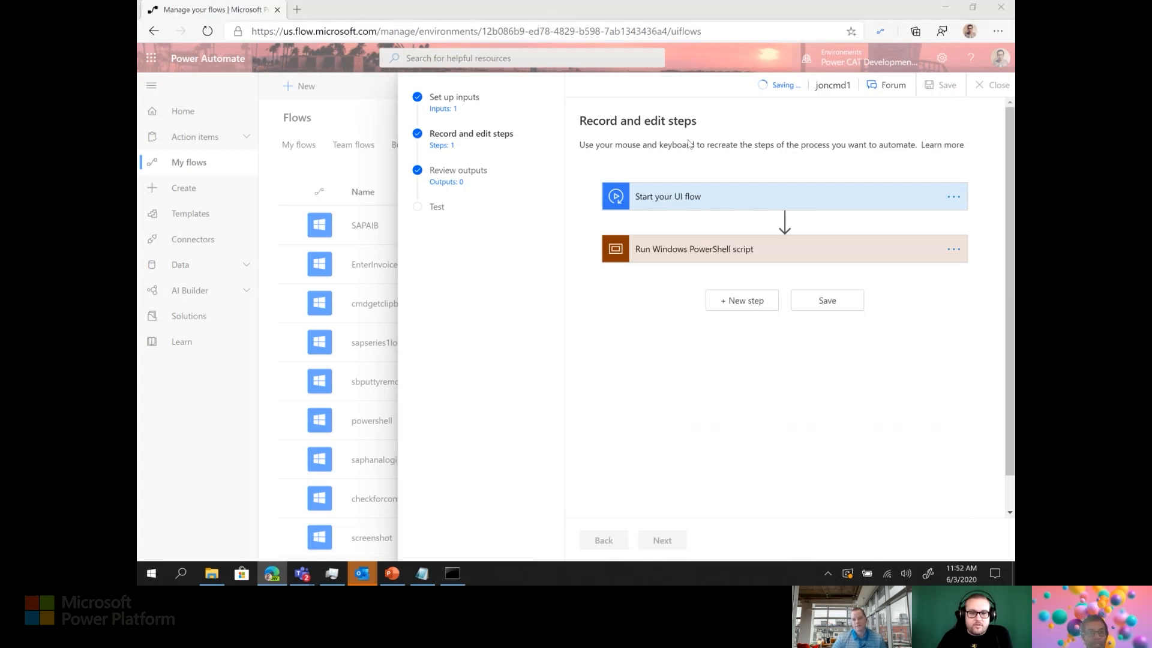
key(alt+Tab)
key(alt+Tab)
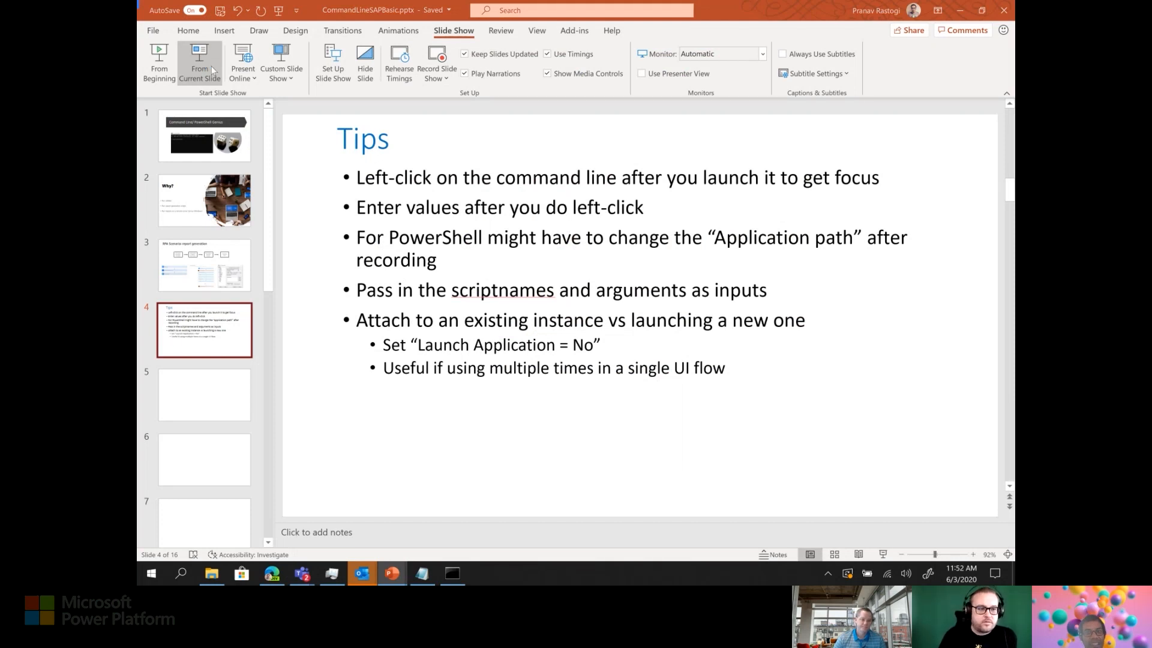
click(213, 71)
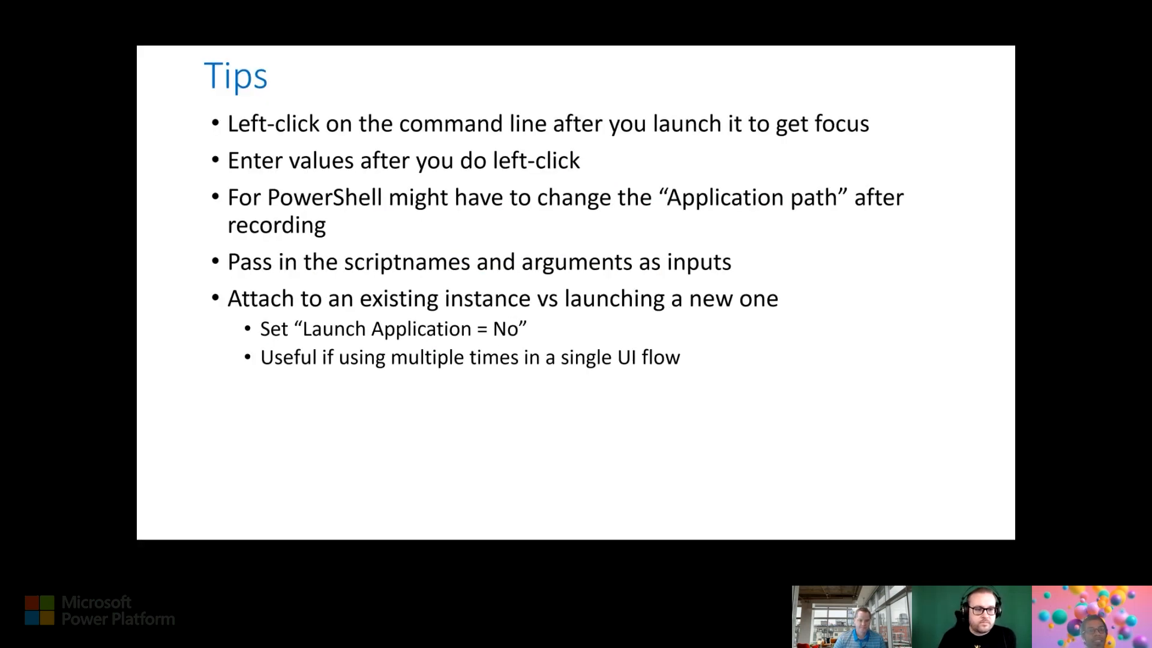
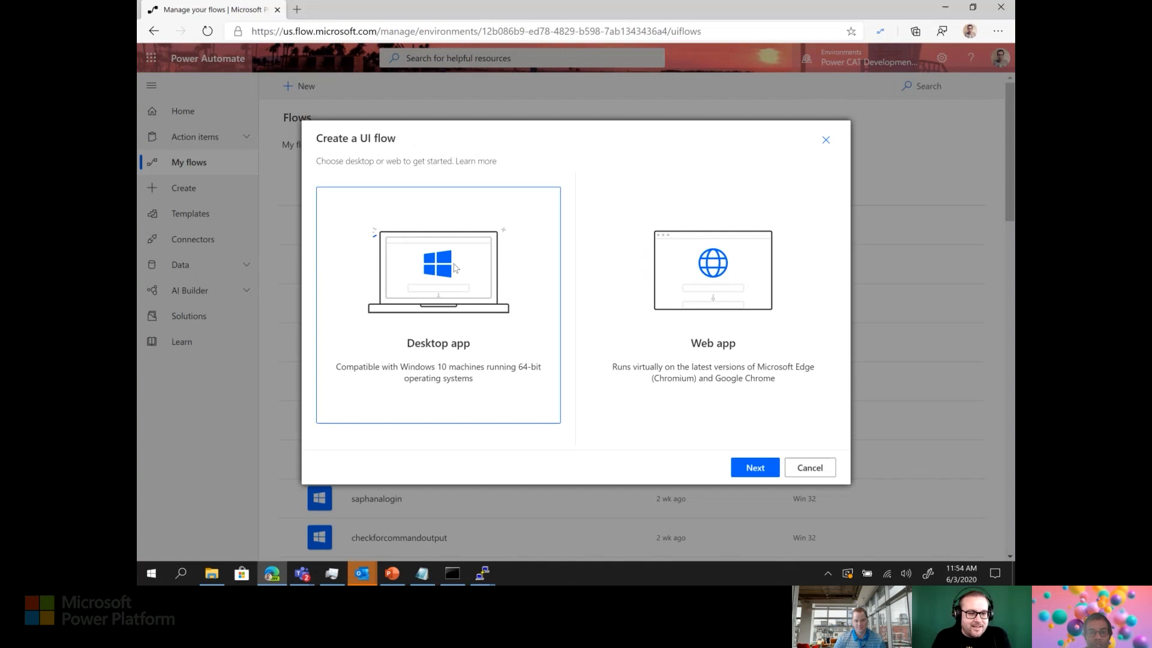
Name the new desktop UI flow 'realwingsputty'.
click(774, 467)
click(739, 186)
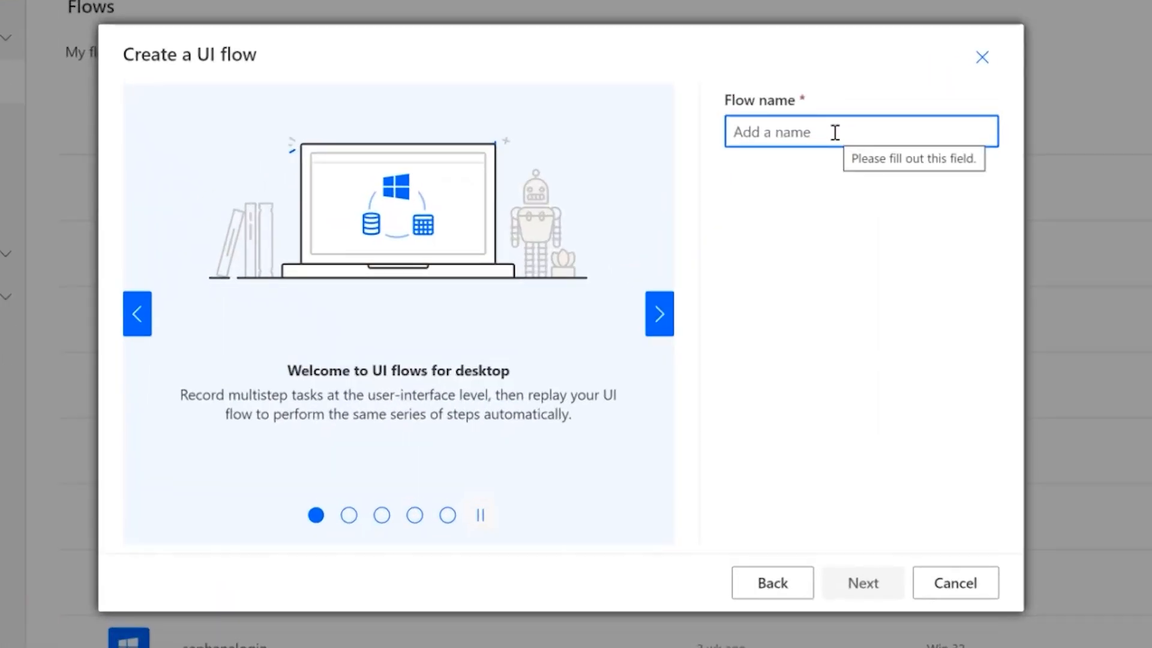
text(realwinfs)
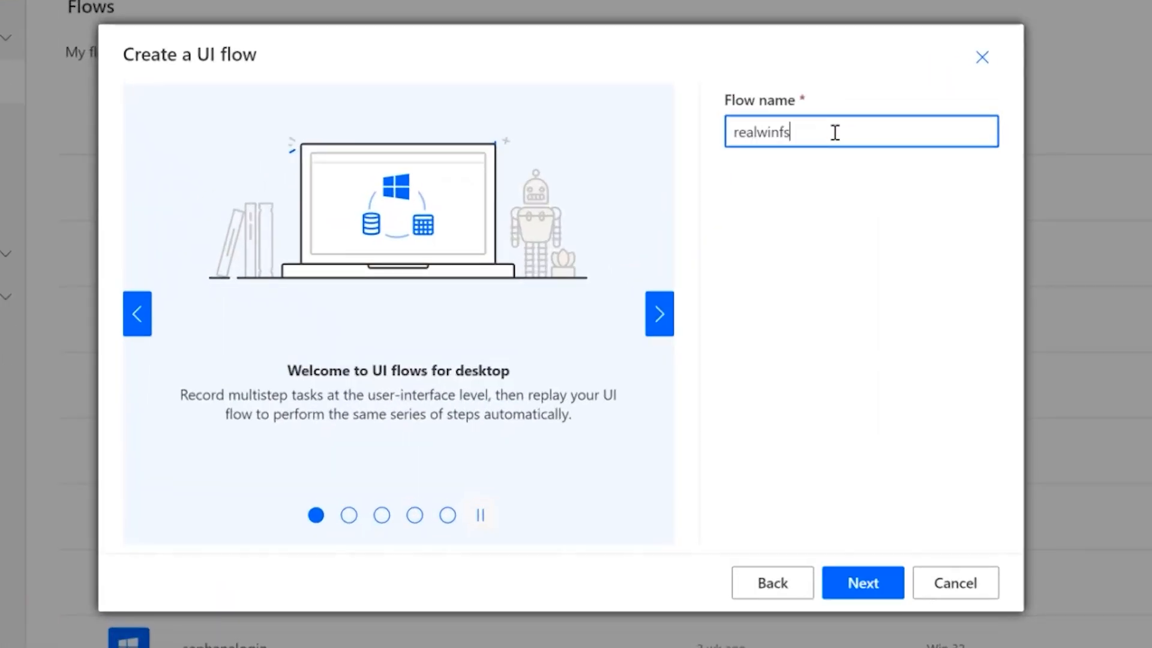
key(BackSpace)
text(gsputty)
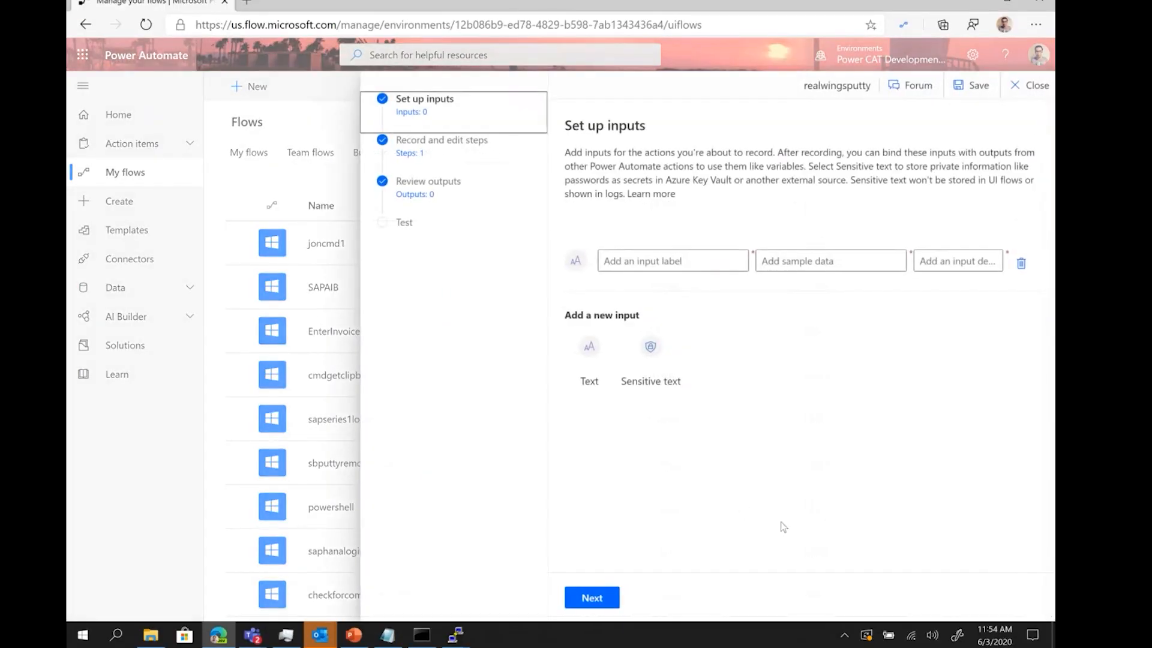
Clear the first input's 'servername' label, check the server address in the notes, and add a Sensitive text input.
click(670, 262)
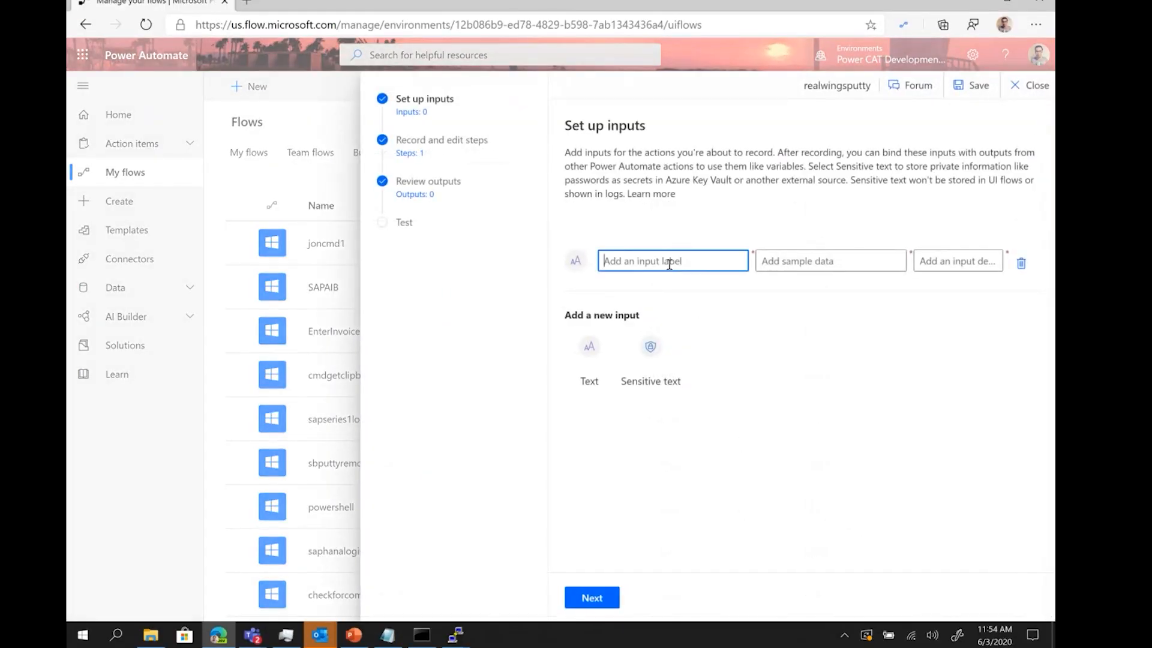
text(serv)
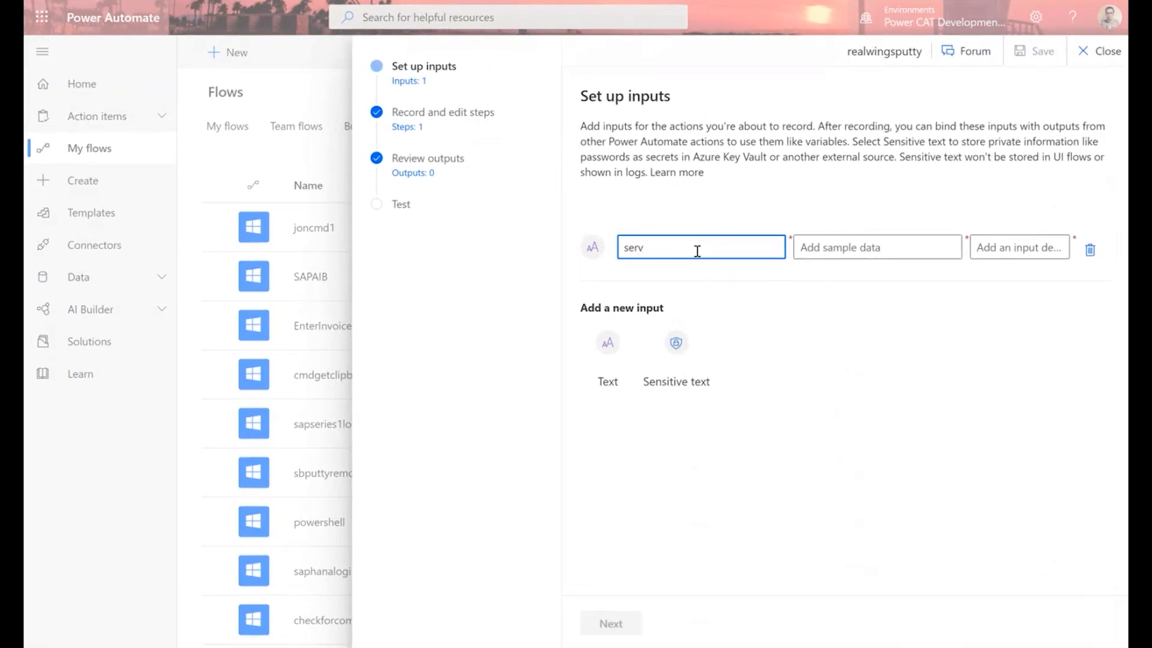
text(ername)
drag(687, 252, 591, 257)
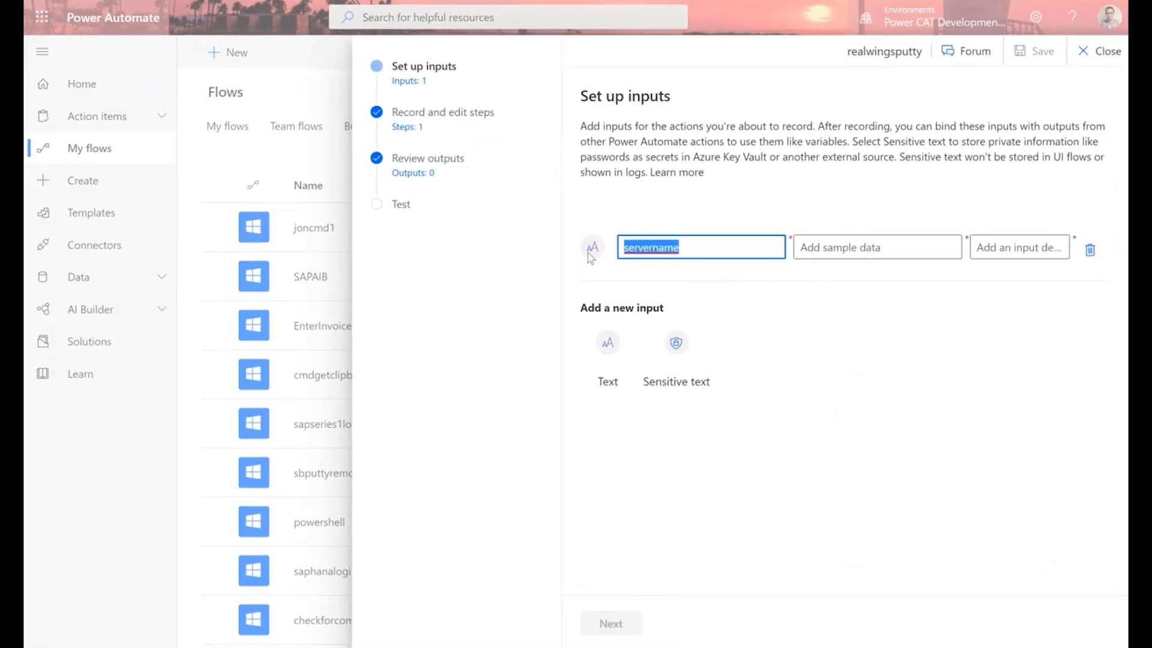
key(BackSpace)
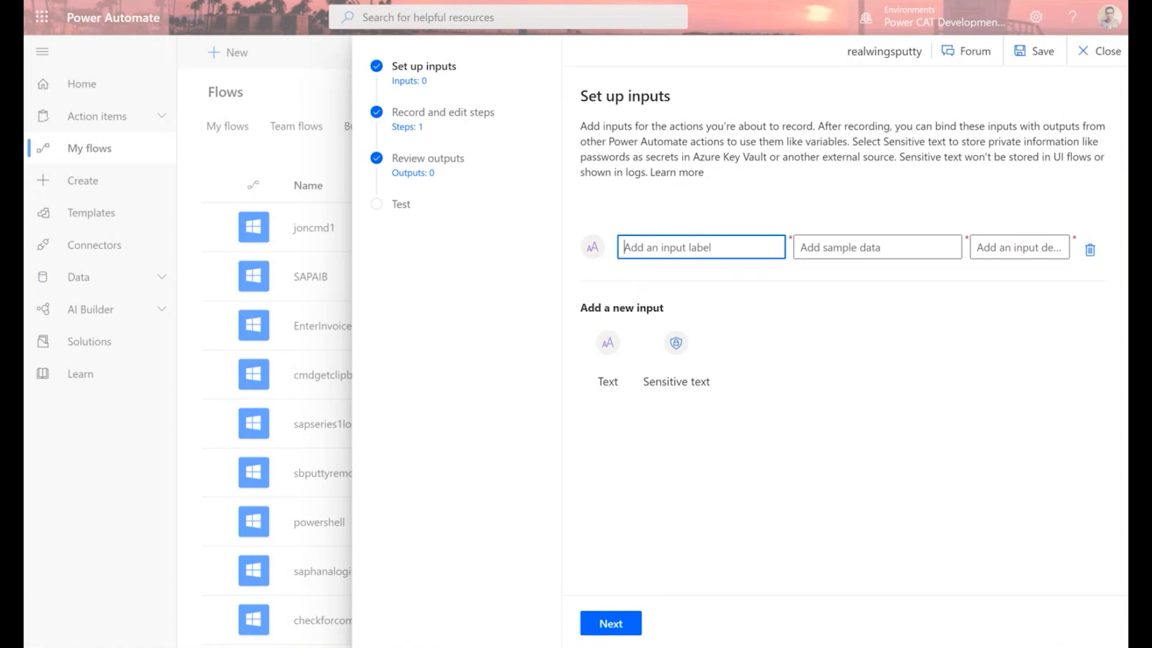
key(alt+Tab)
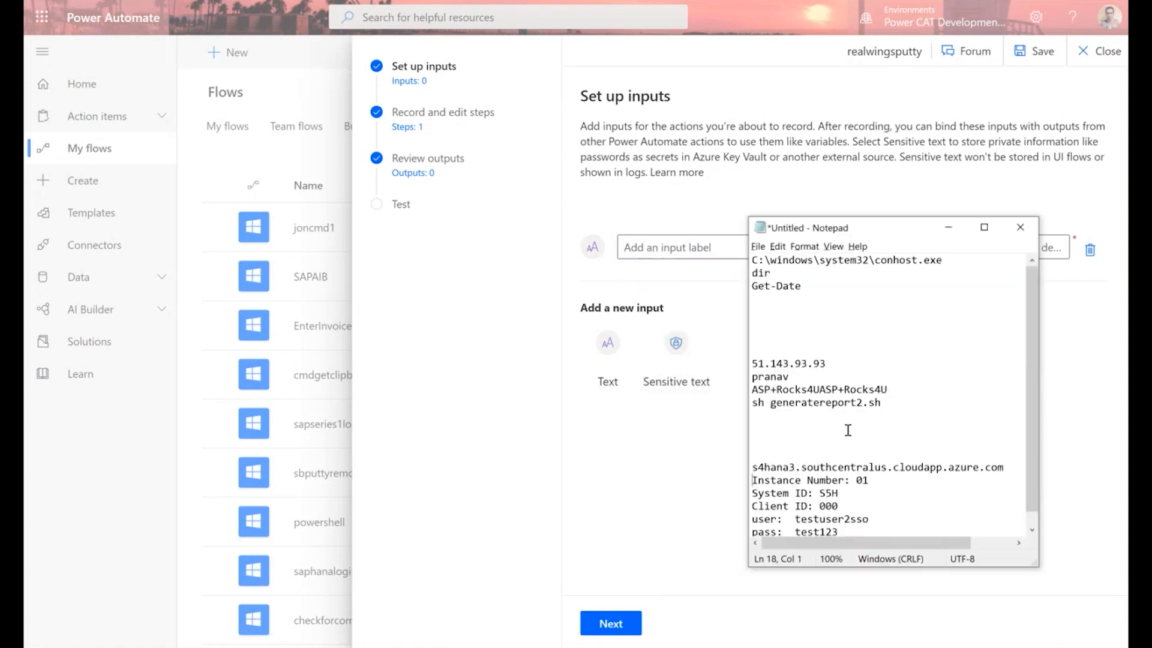
drag(826, 363, 749, 362)
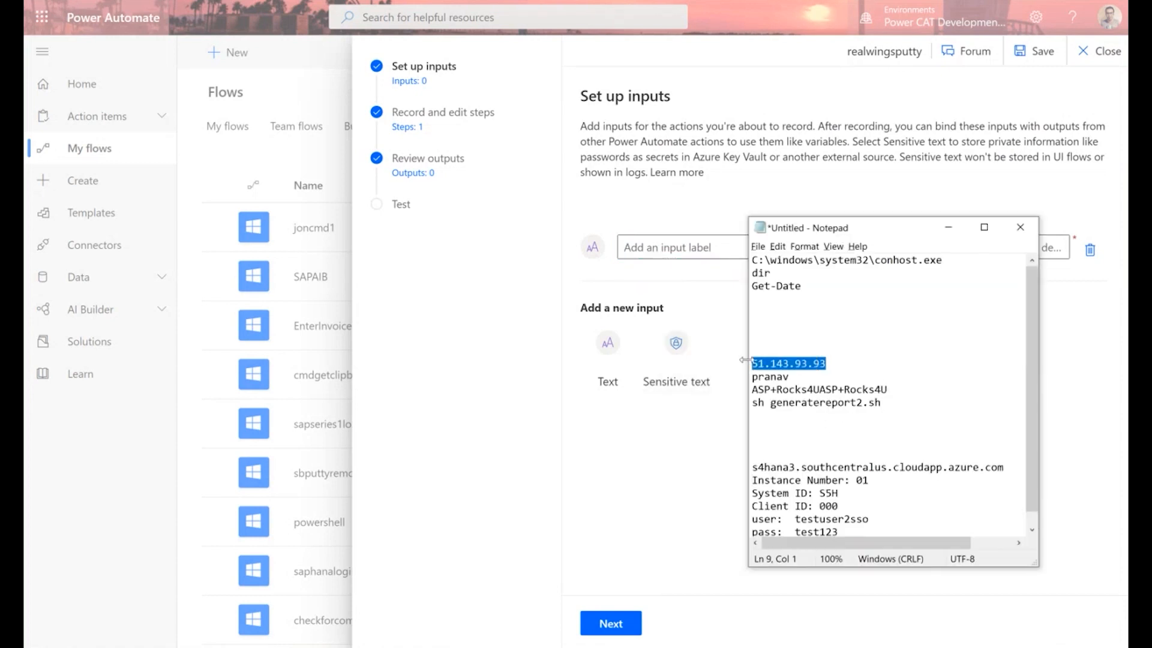
click(668, 287)
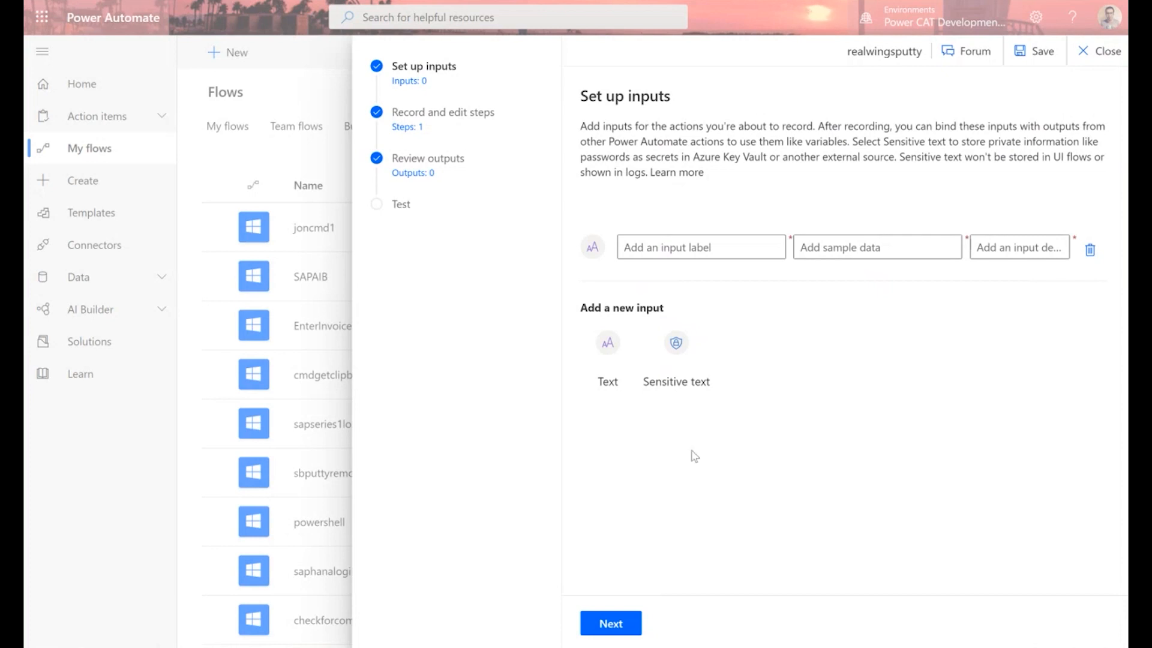
click(675, 360)
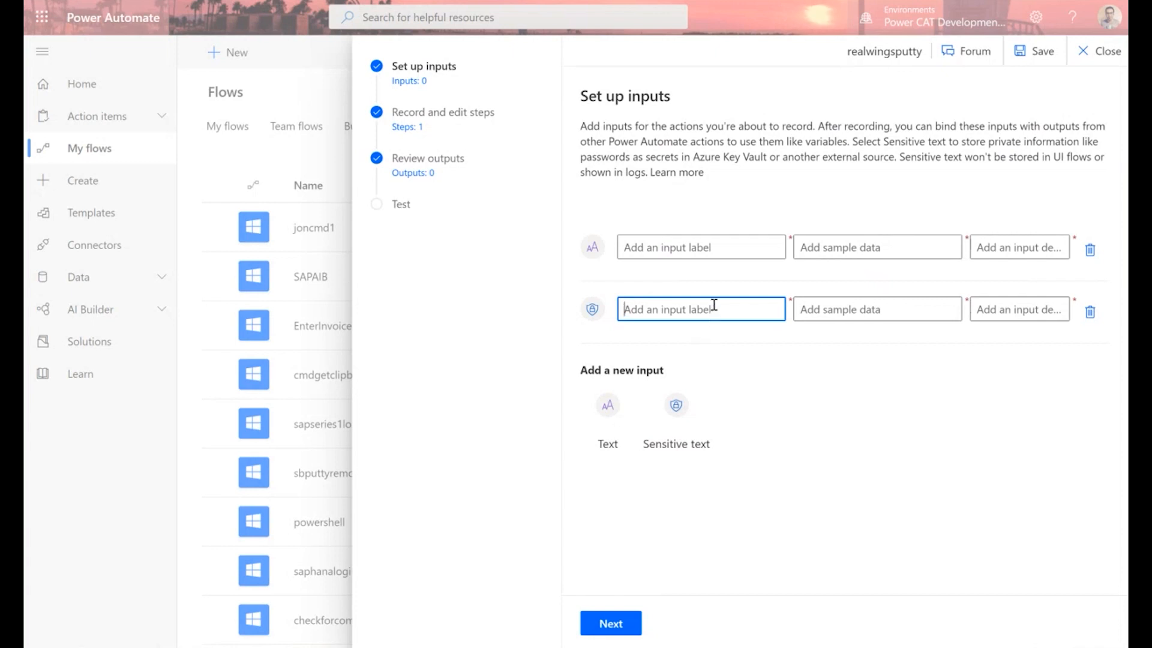
Set up the sensitive 'servername' input with its sample value and description 'realserver'.
text(server)
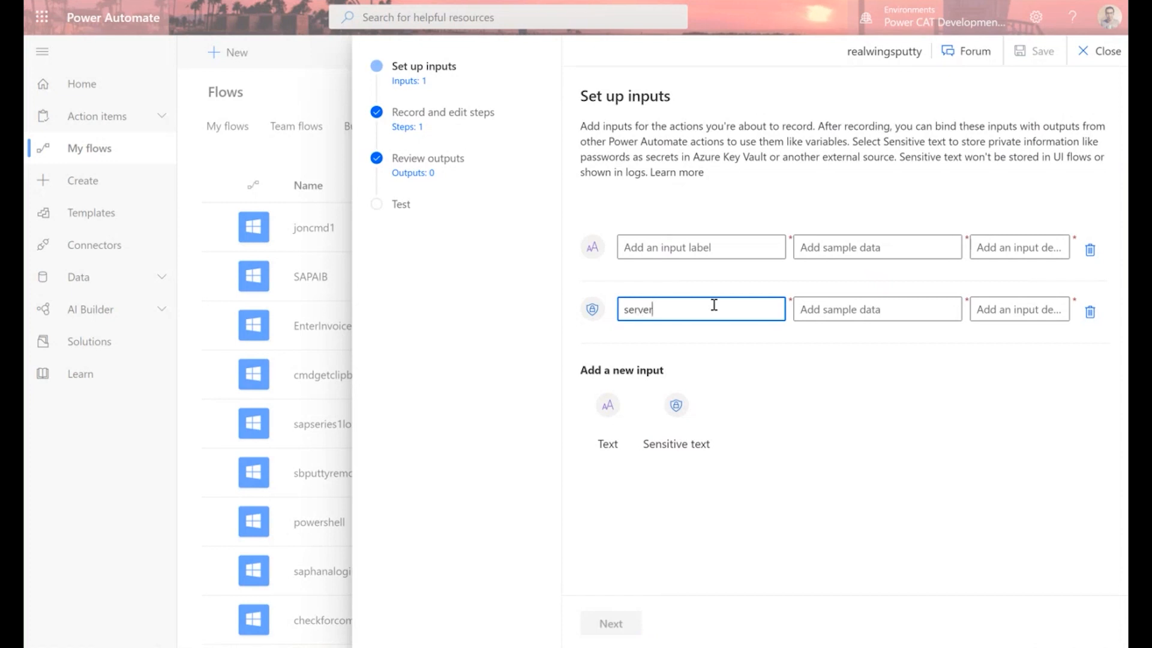
key(Tab)
text(••••)
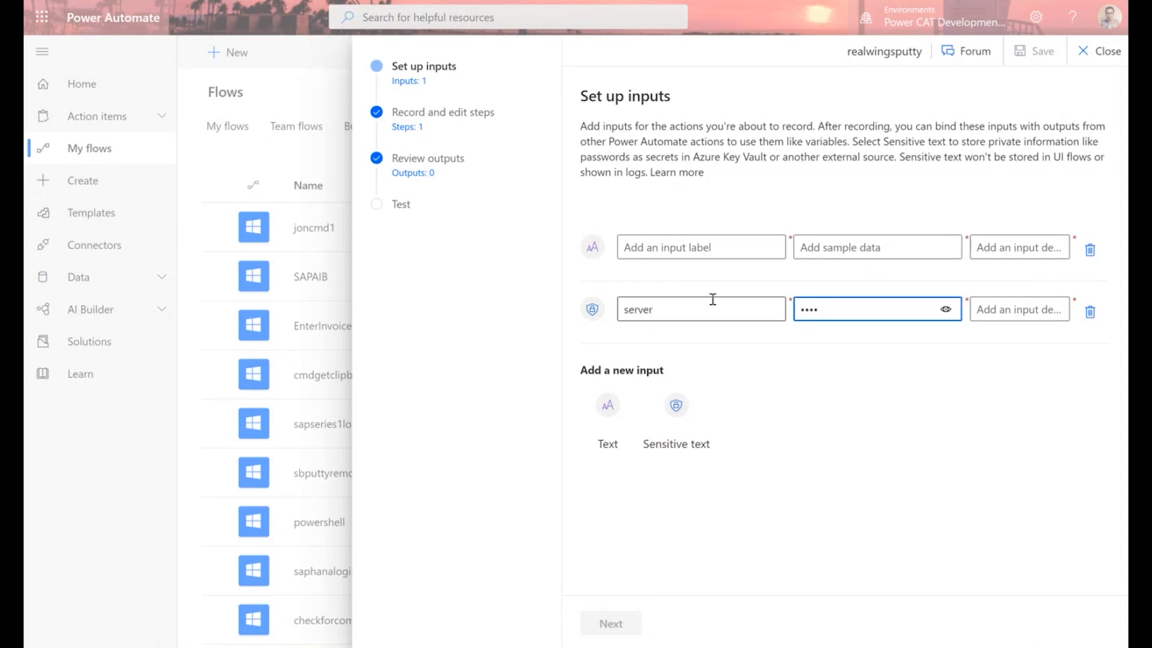
click(713, 308)
text(name)
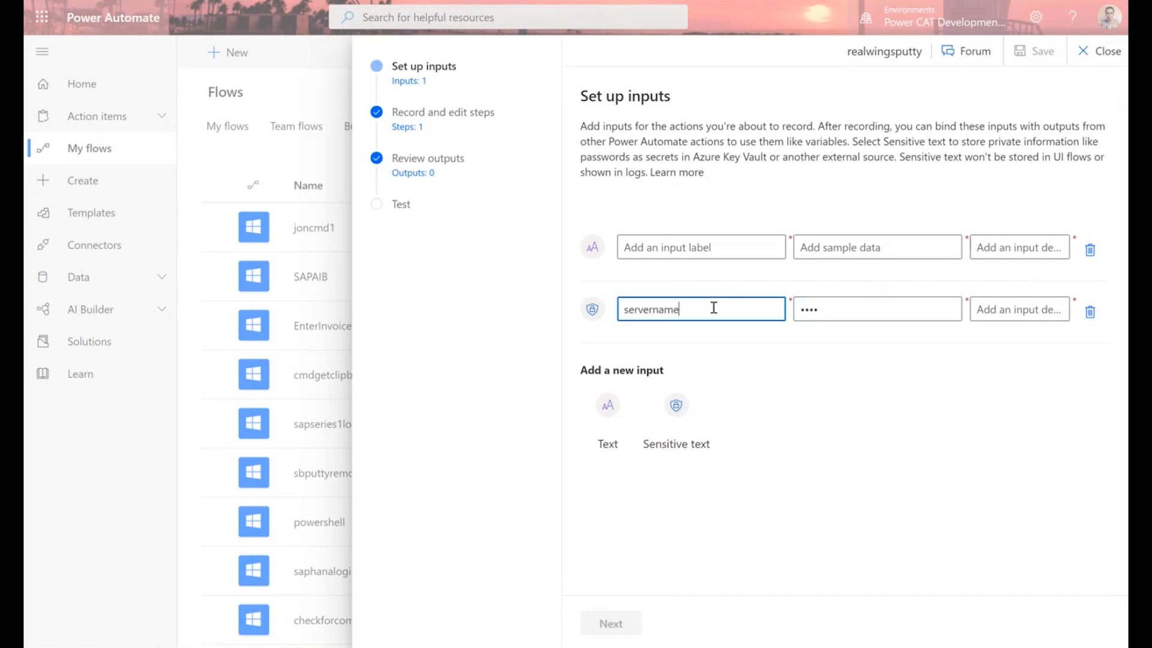
key(Tab)
text(••••••••••••)
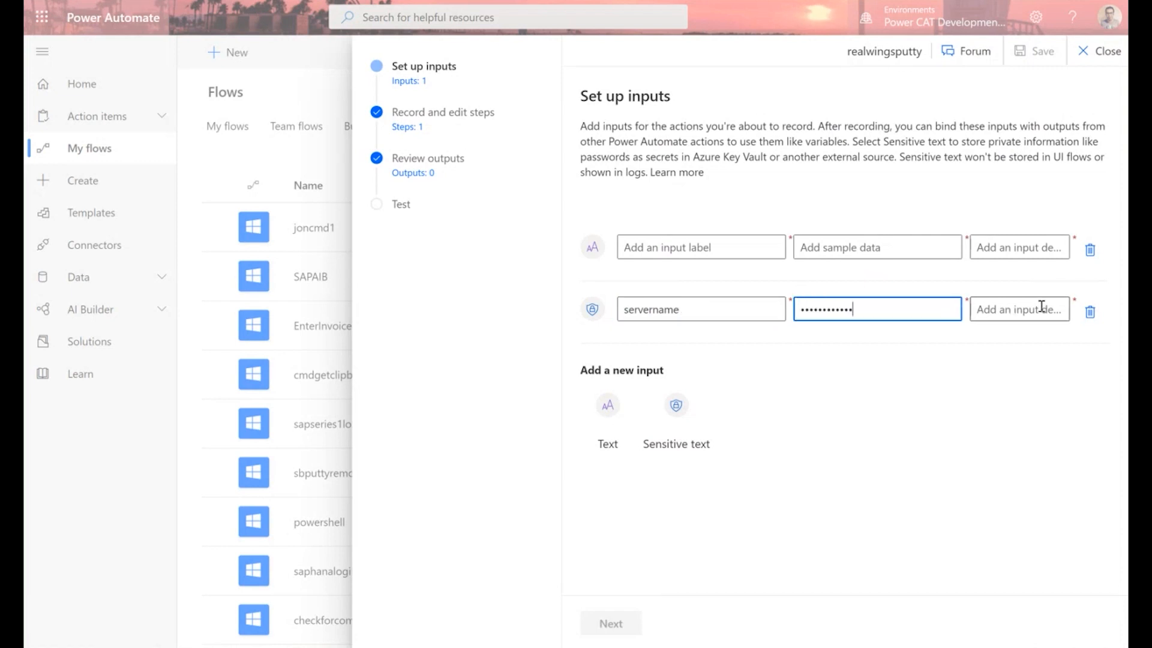
click(1041, 307)
text(realserver)
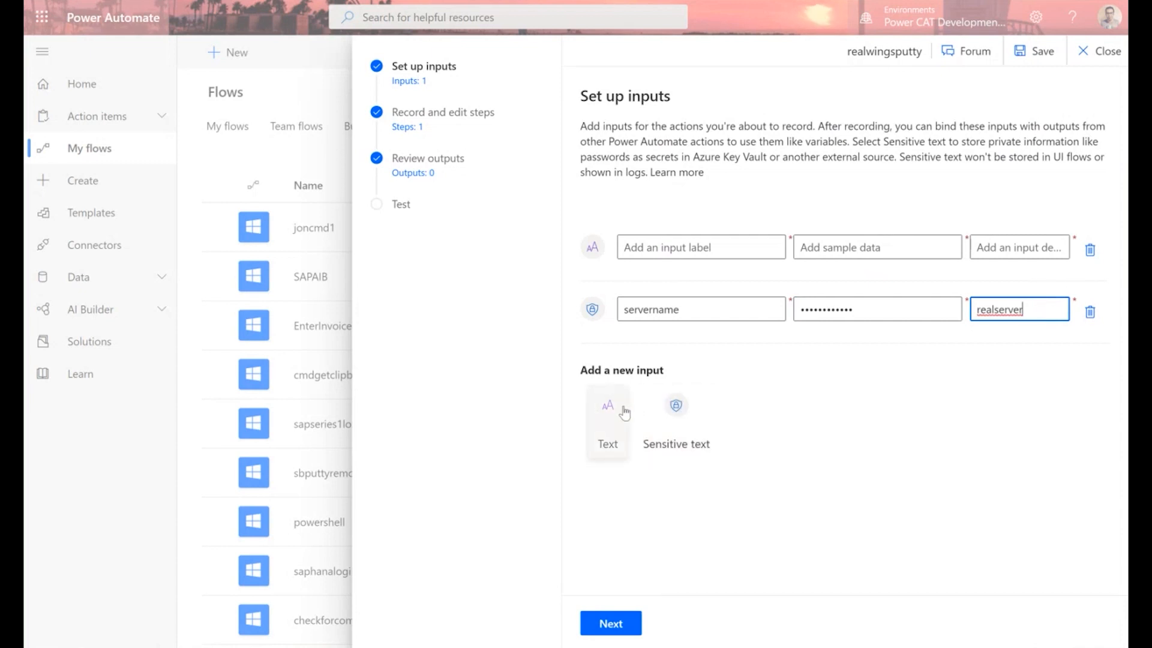
Add a username text input with the login name as its sample value and description.
click(607, 414)
text(userp)
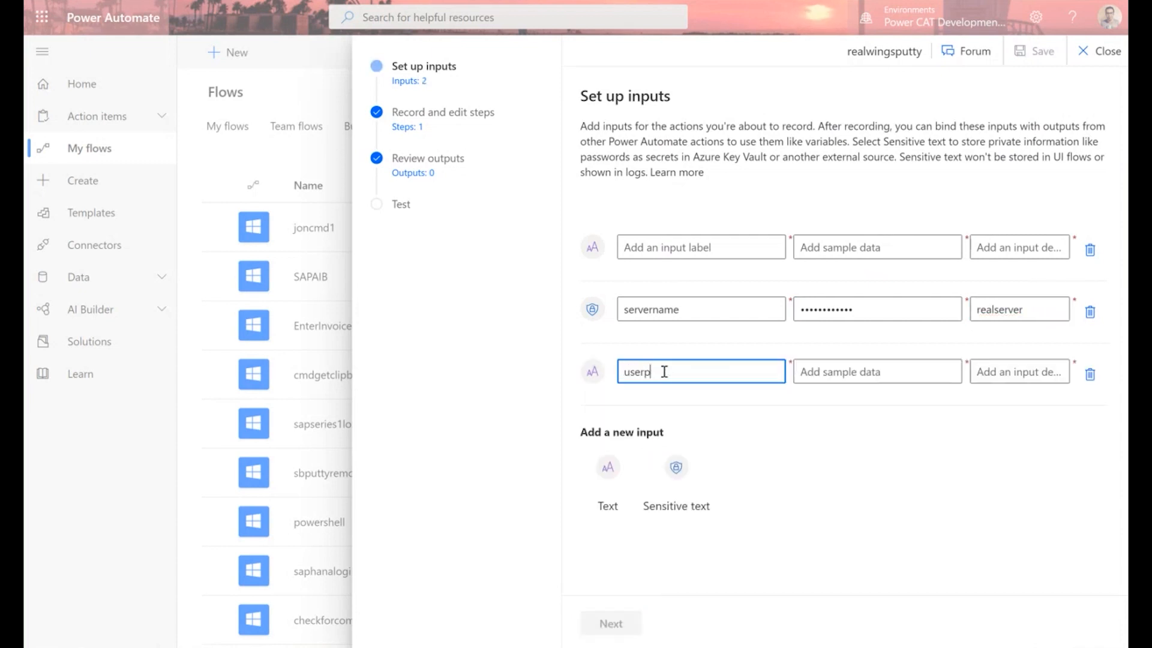
key(BackSpace)
text(name)
key(Tab)
text(pranav)
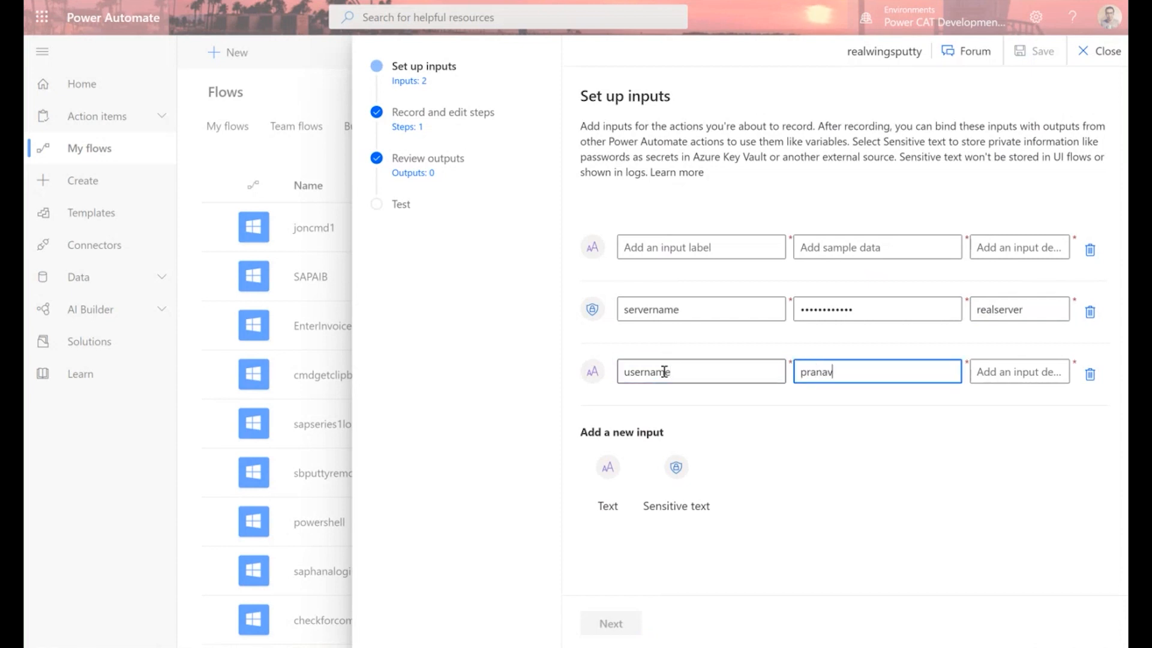
click(1006, 373)
text(pranav)
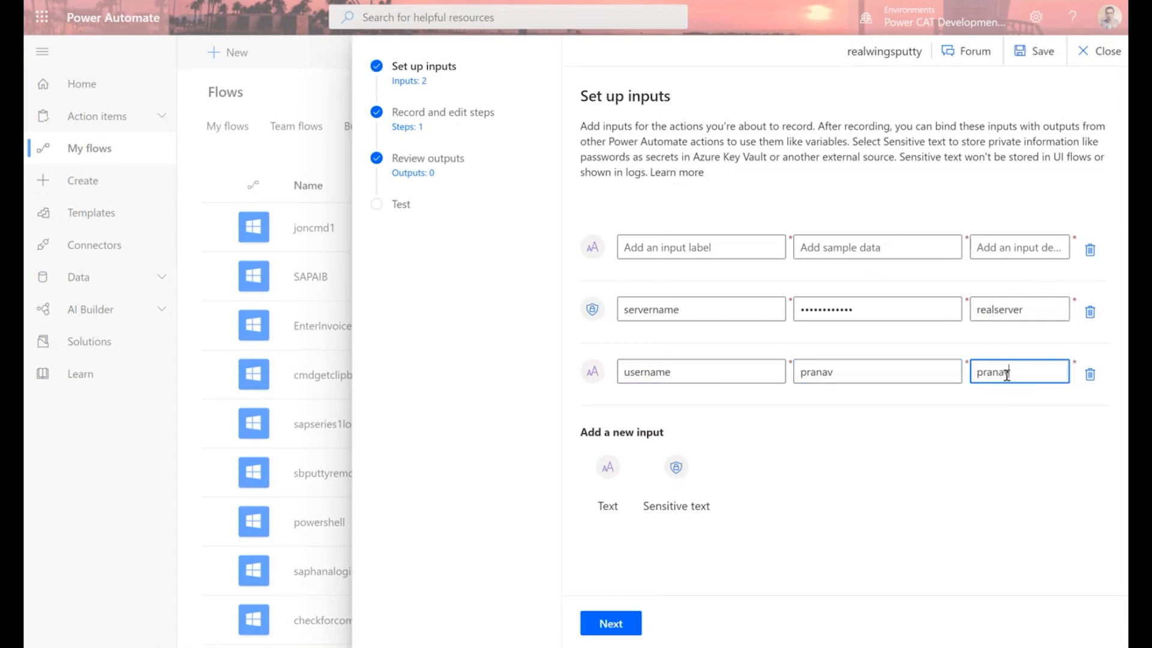
Add a sensitive 'password' input with a sample password and description 'password'.
click(677, 473)
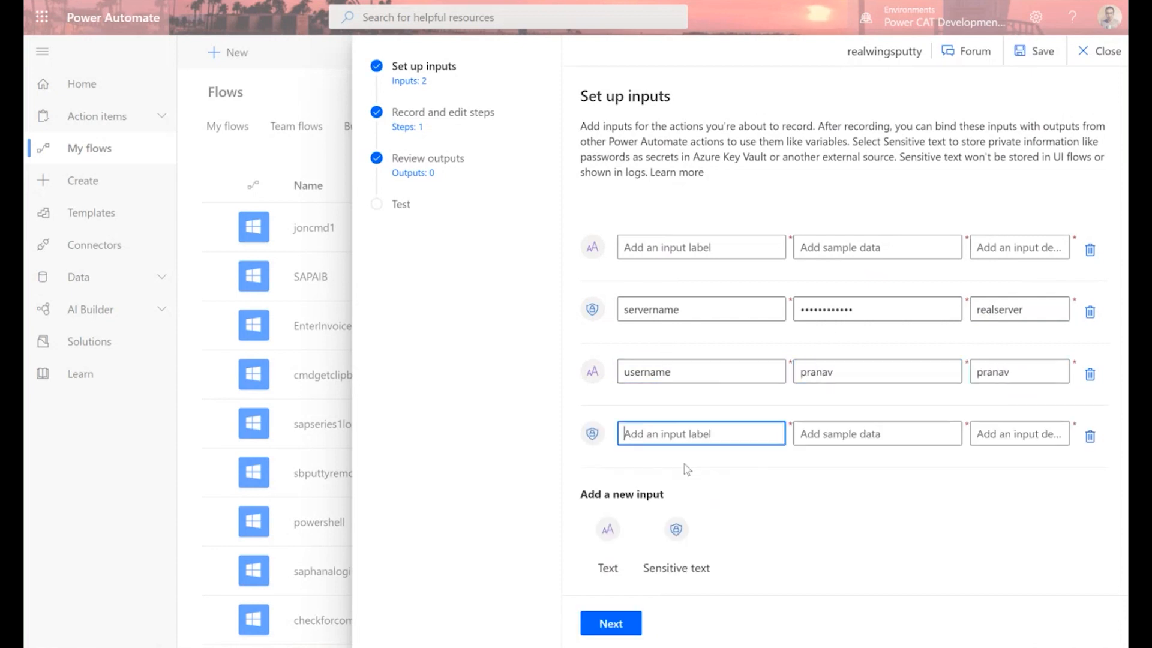
text(password)
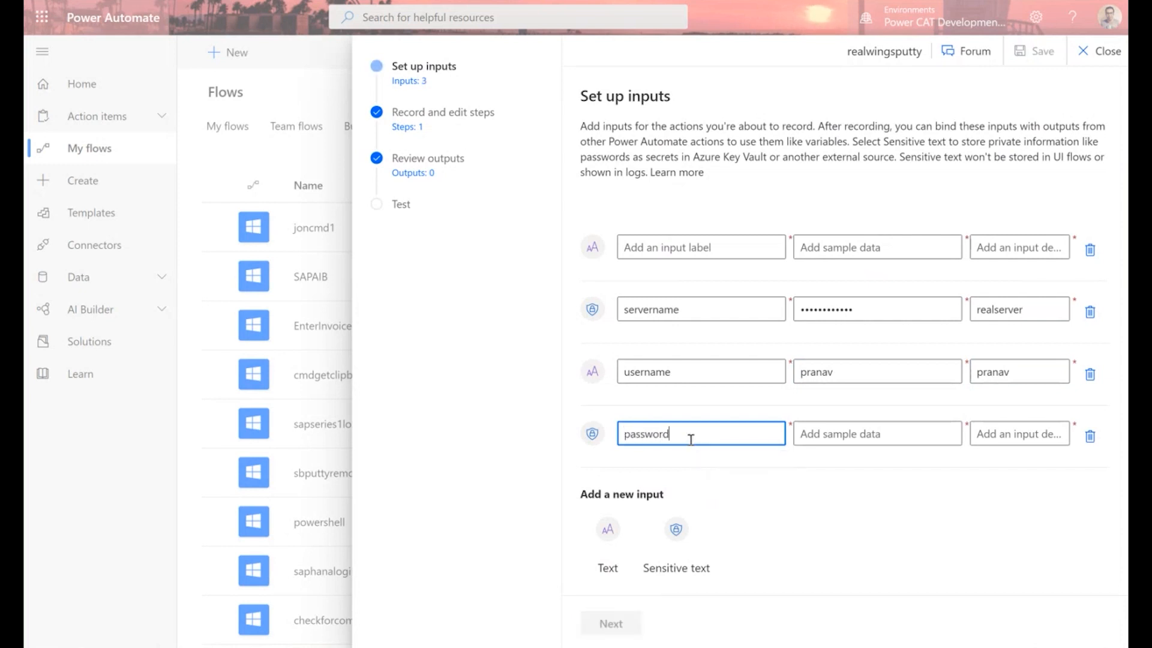
key(Tab)
text(p)
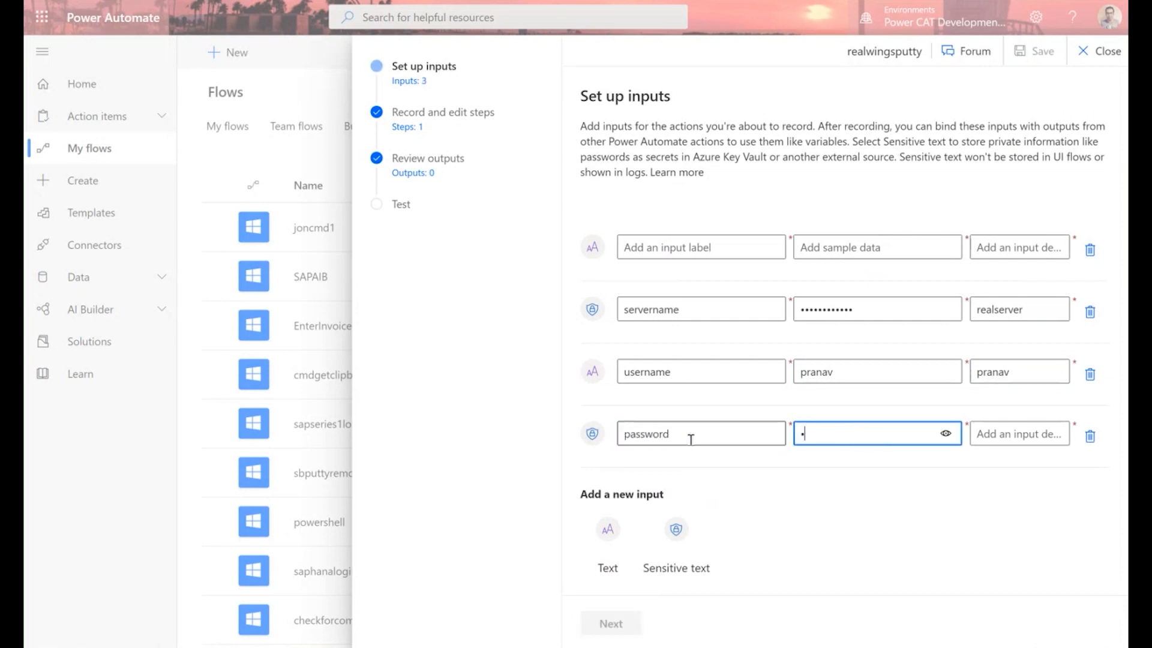
text(••••••••••••••••)
key(Tab)
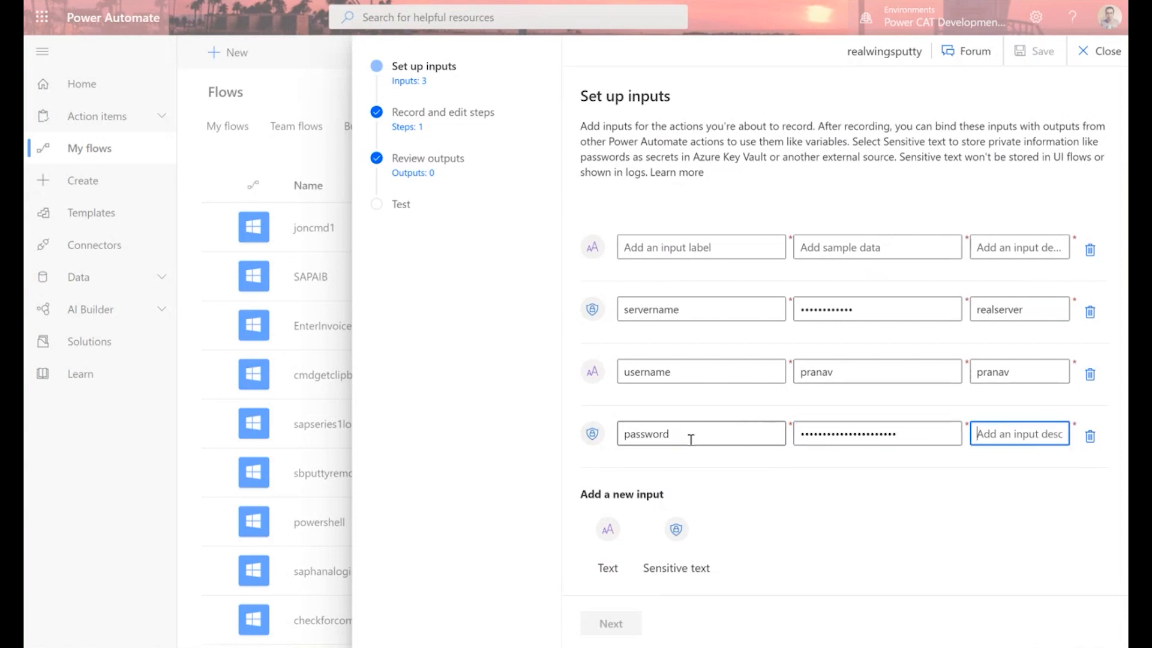
text(password)
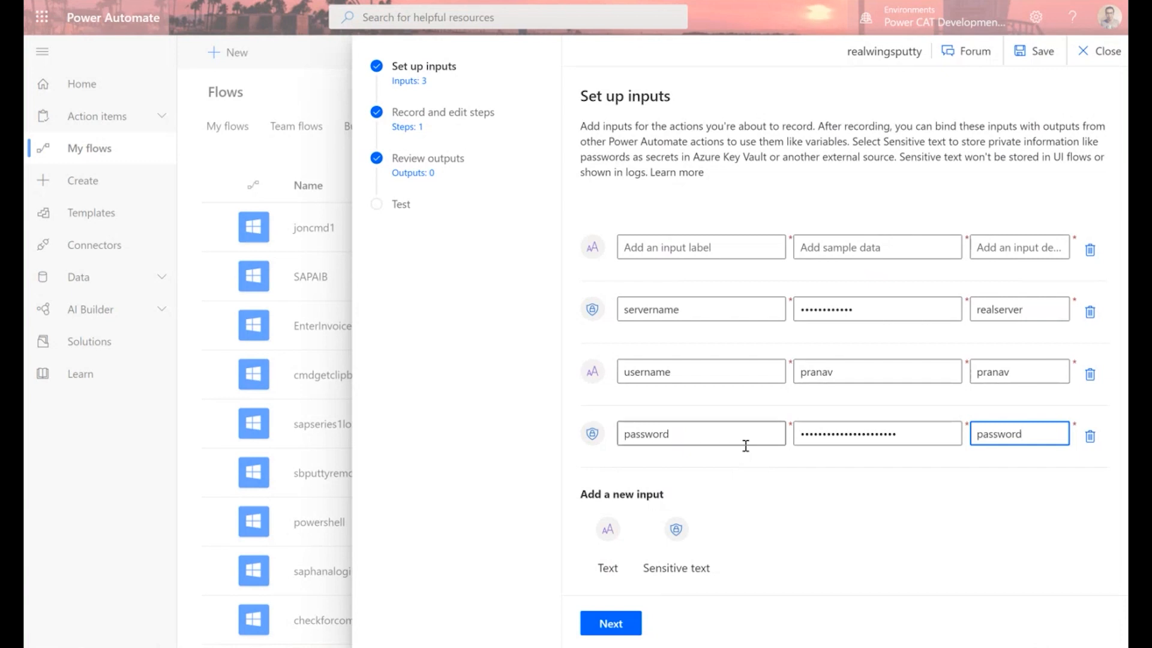
Add a new text input labelled 'command'.
click(614, 536)
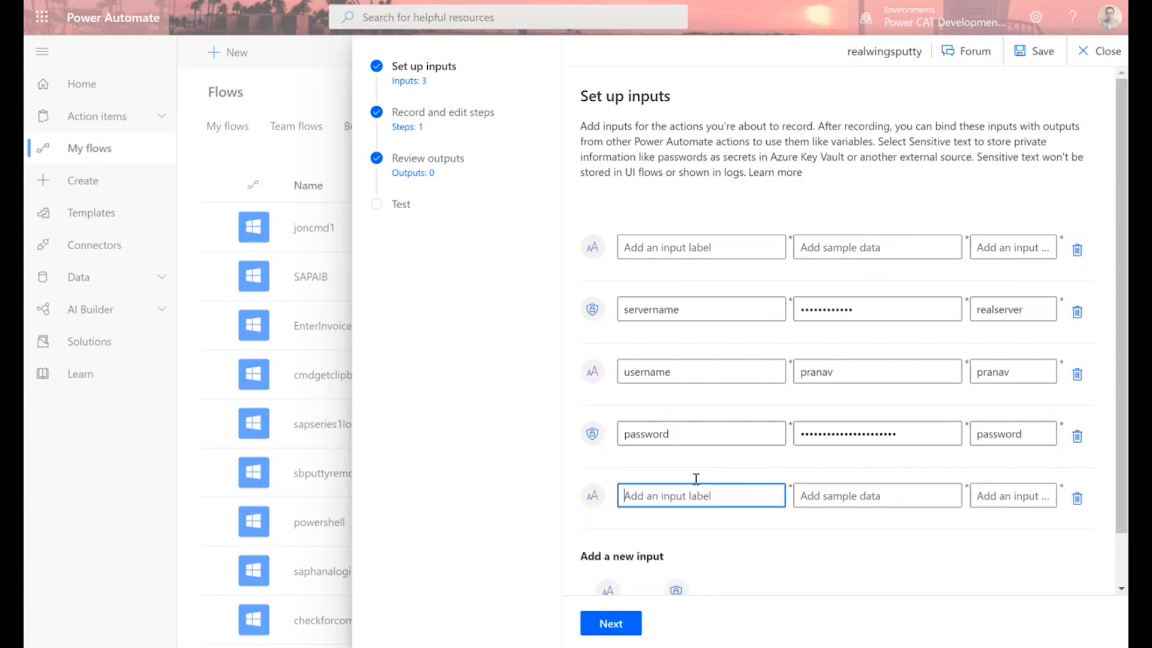
click(693, 498)
text(co)
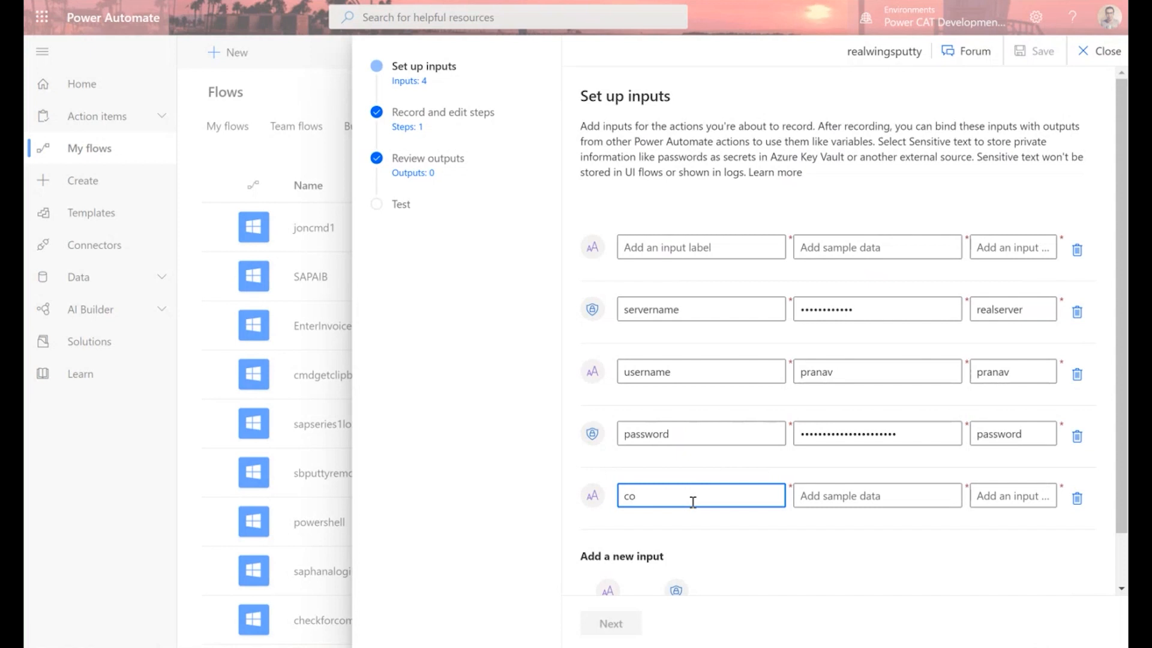
text(mmand)
click(804, 496)
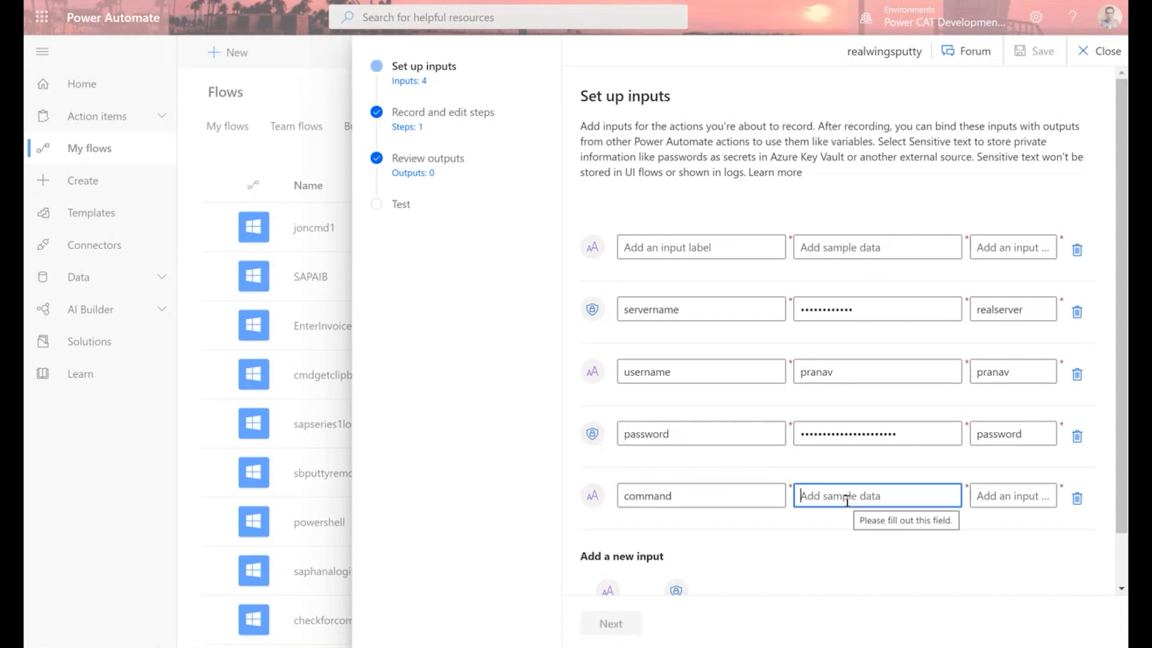
text(sh)
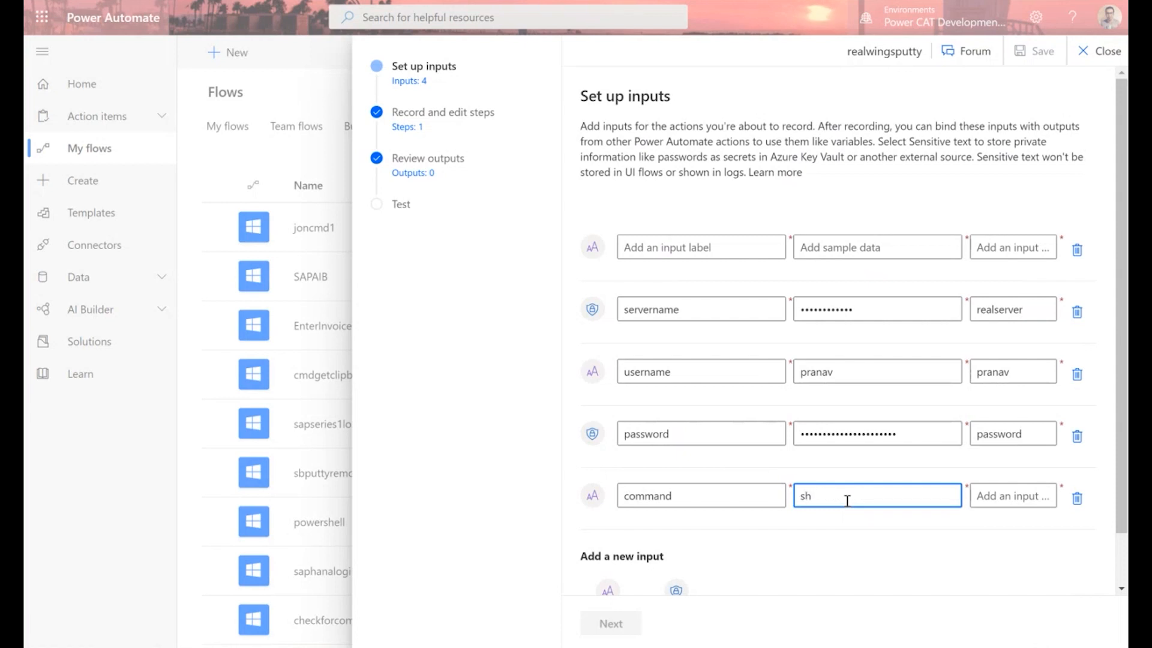
Paste the 'sh generatereport2.sh' line from the notes as sample data, ending it with 'wings'.
key(alt+Tab)
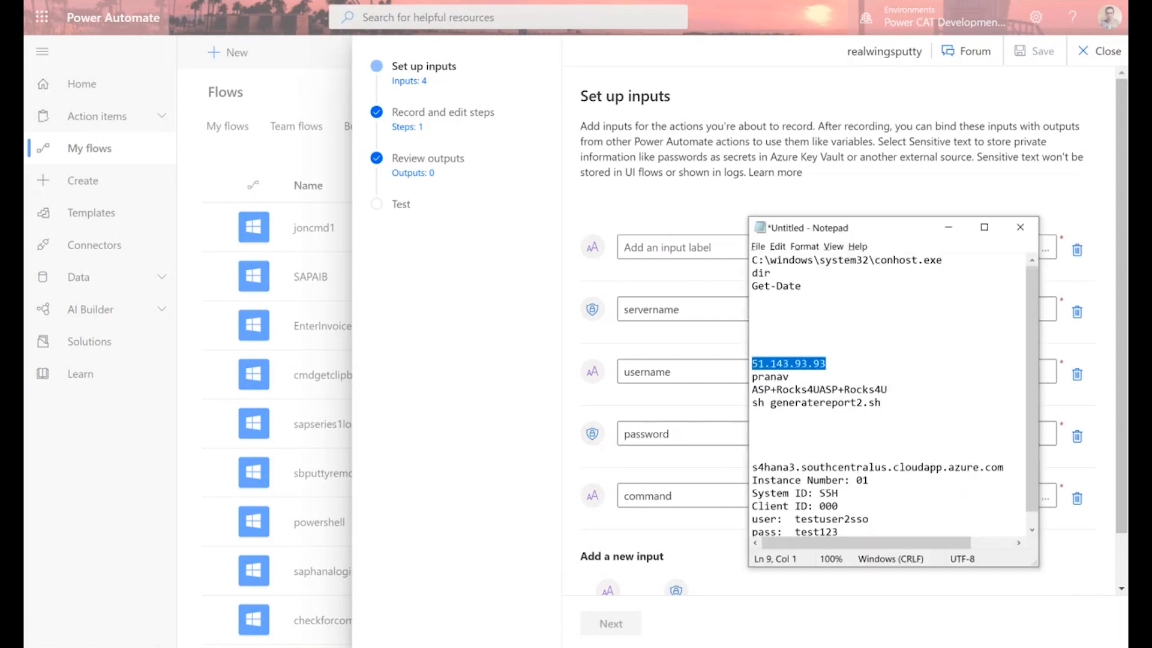
drag(886, 403, 747, 403)
key(ctrl+c)
key(alt+Tab)
double_click(804, 496)
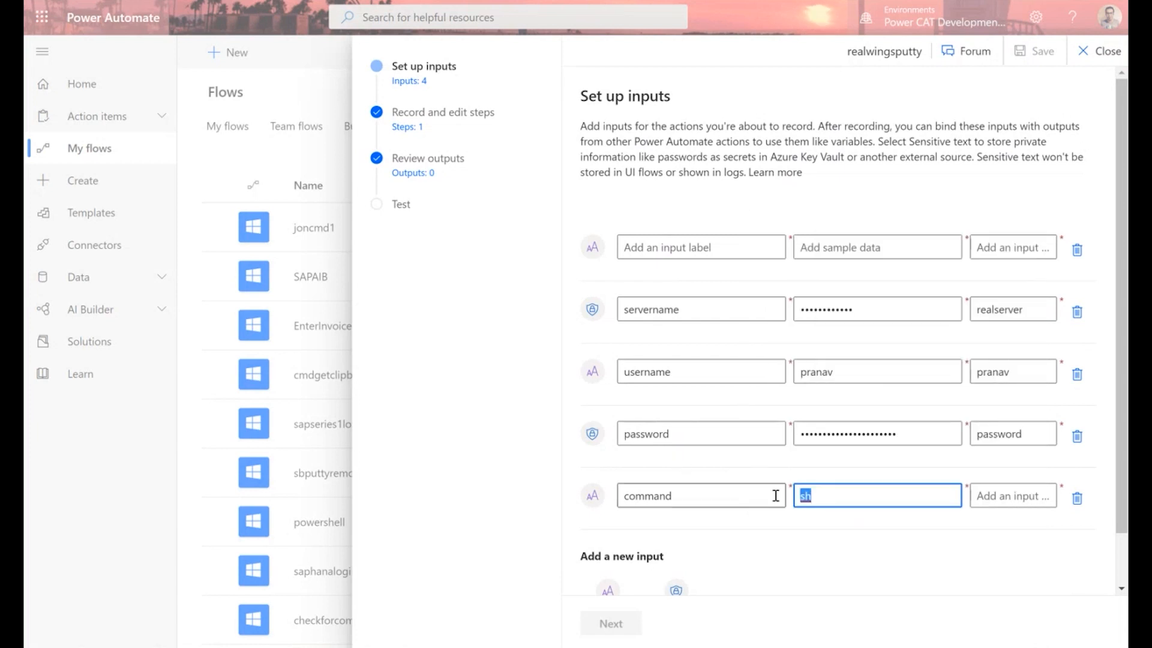
key(ctrl+v)
text(winf)
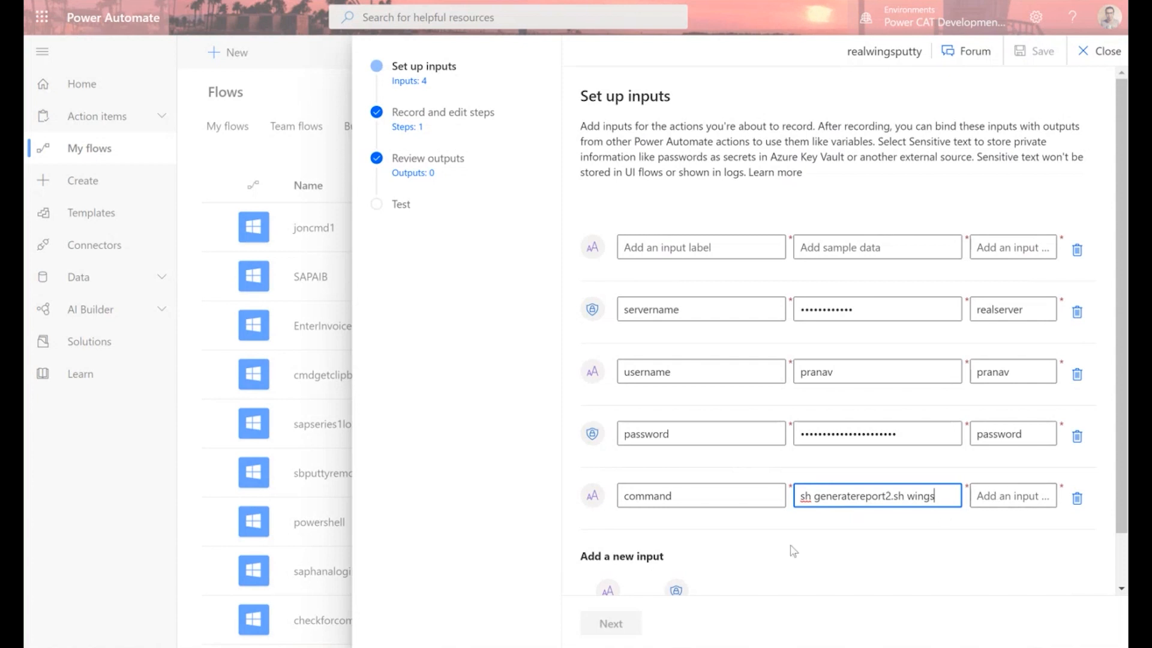
scroll(690, 542, down, 1)
click(1002, 438)
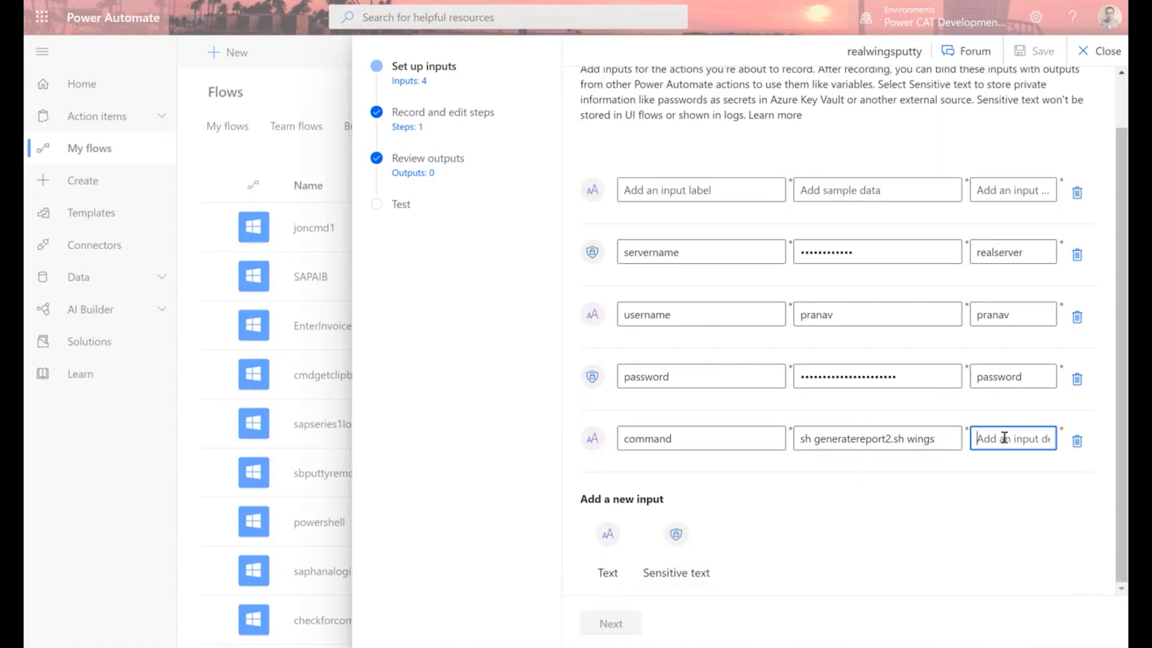
Enter 'wings' as the command input's description and launch the desktop recorder.
text(wings)
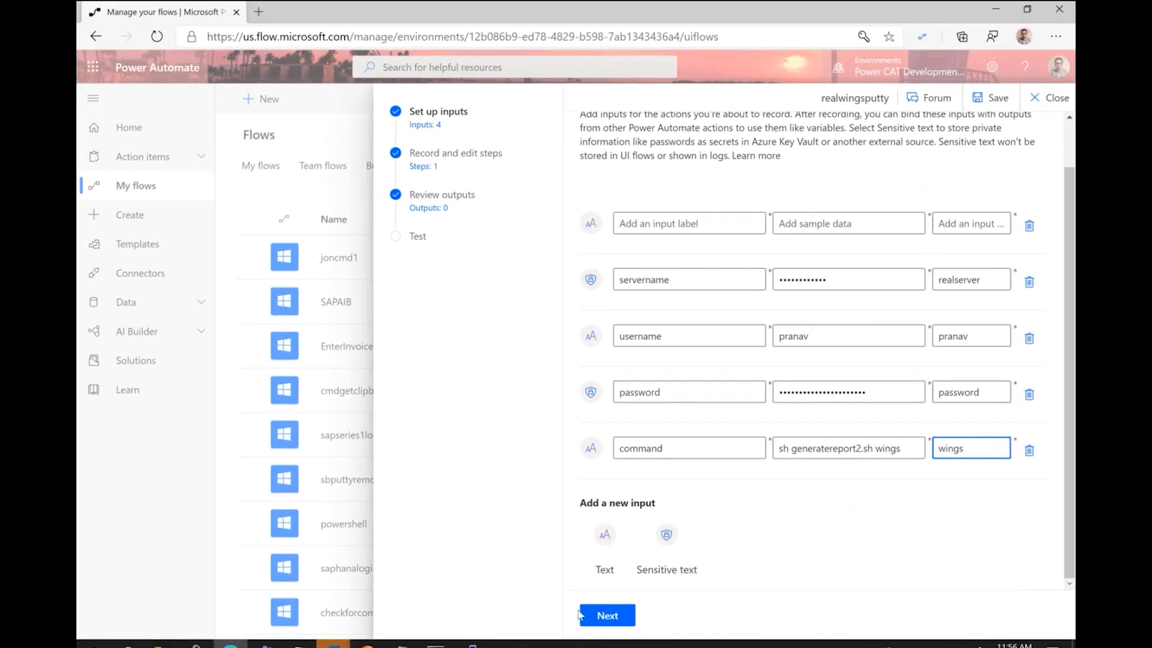
click(583, 614)
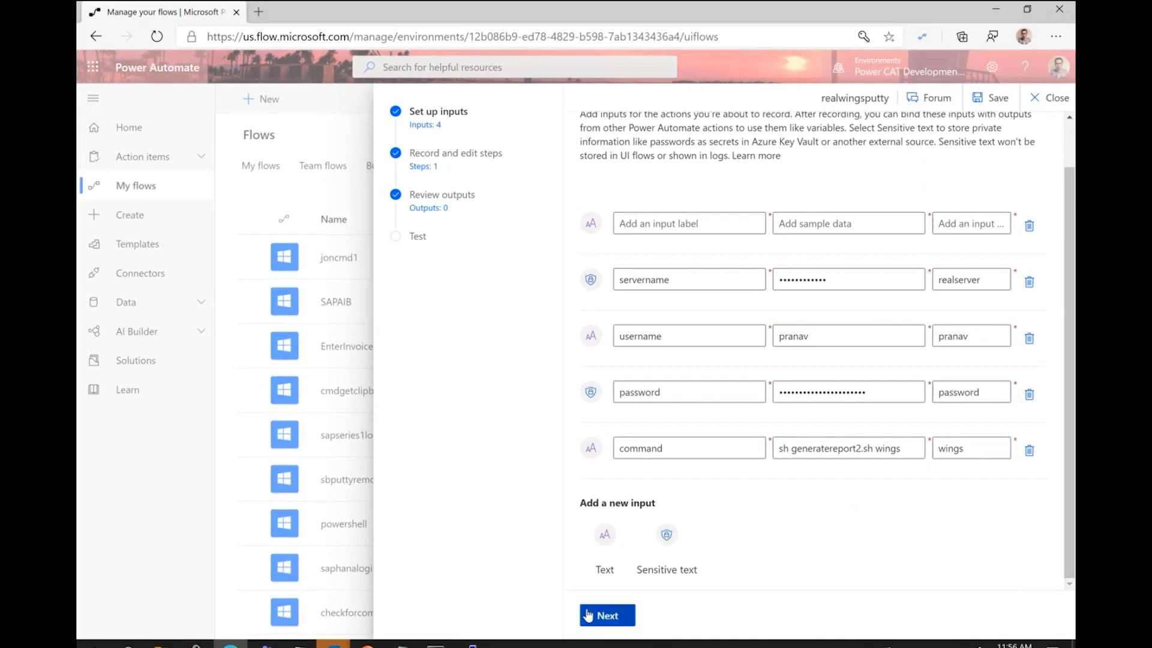
scroll(823, 492, down, 2)
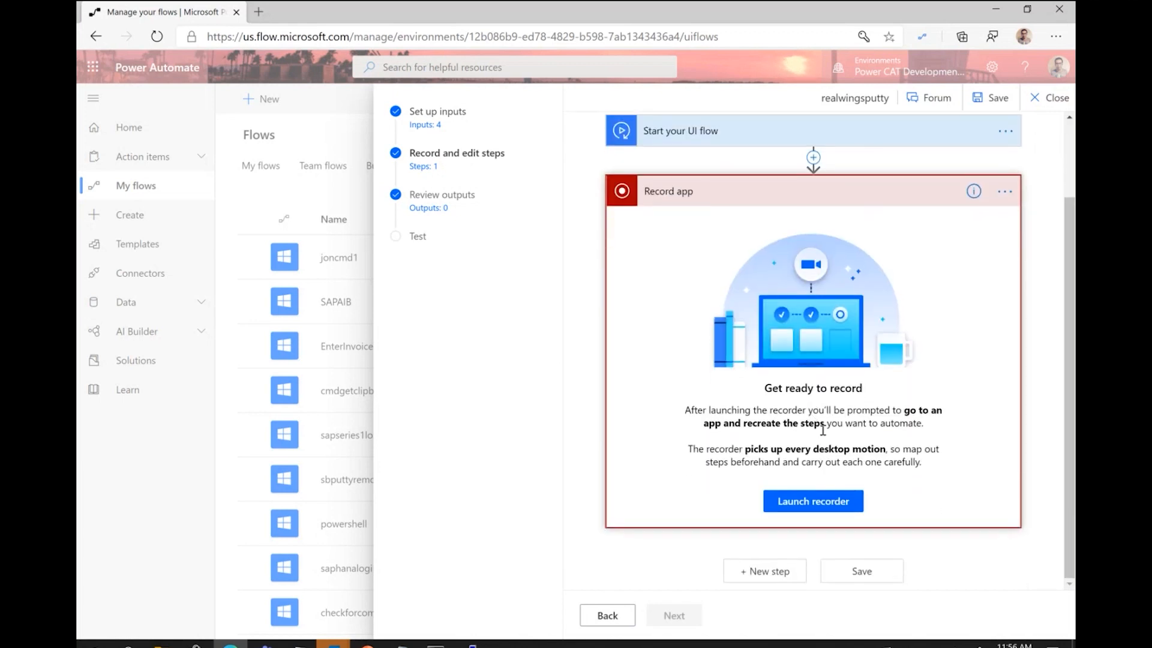
click(823, 500)
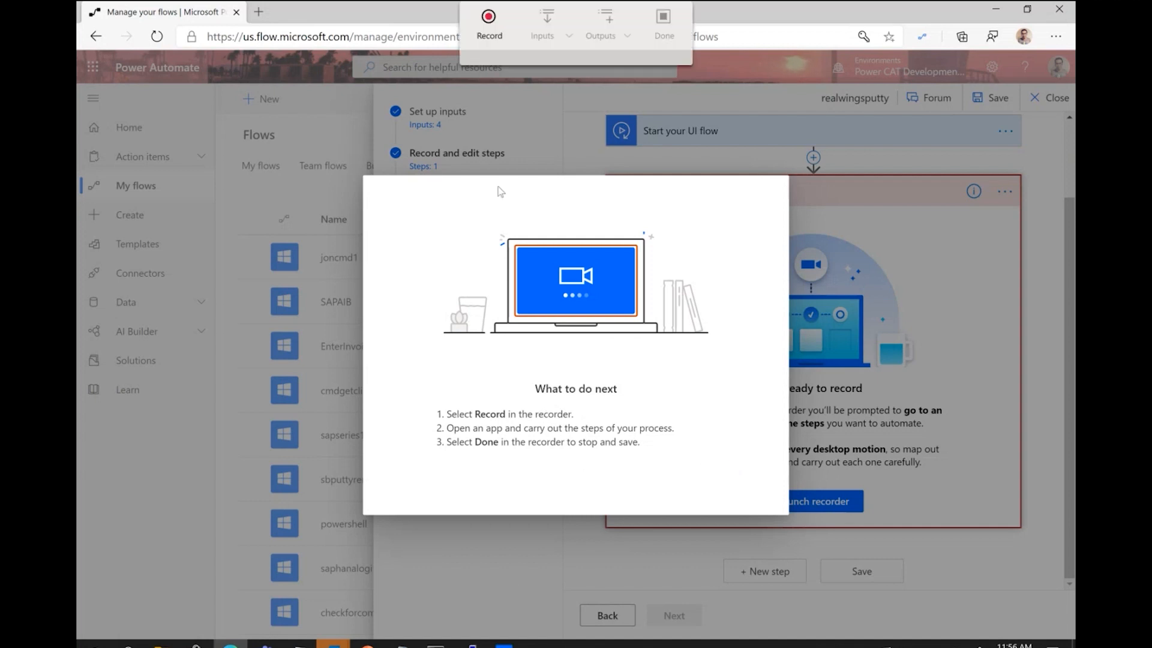
Bring the PuTTY Configuration window forward and start recording.
click(472, 643)
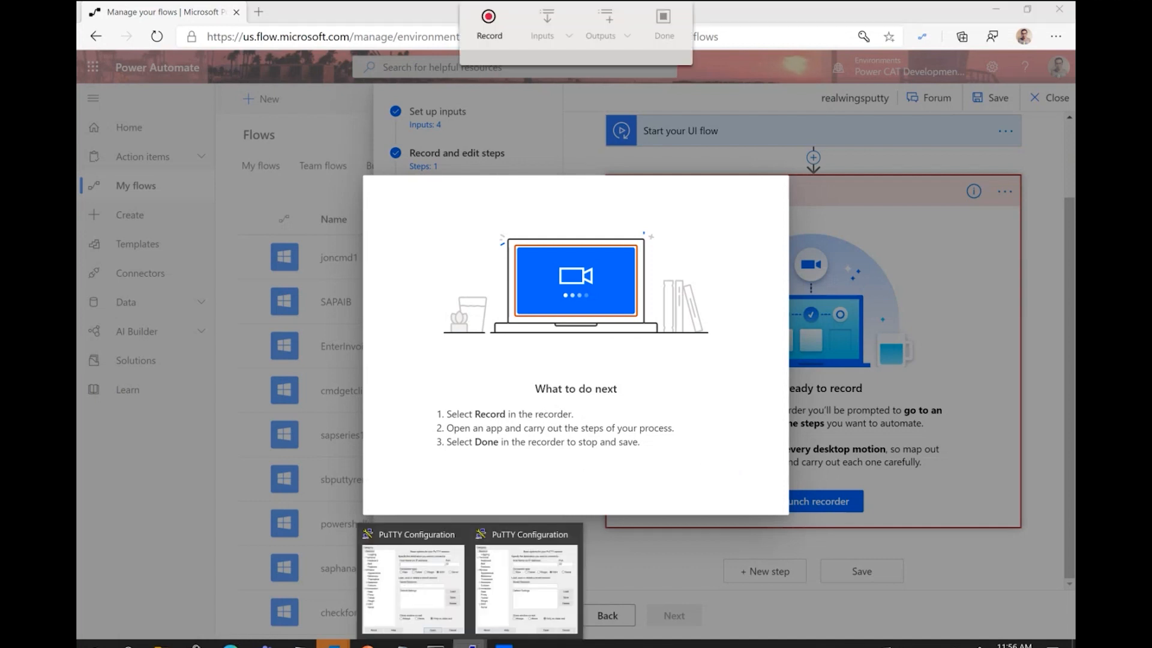
mouse_move(572, 538)
click(478, 548)
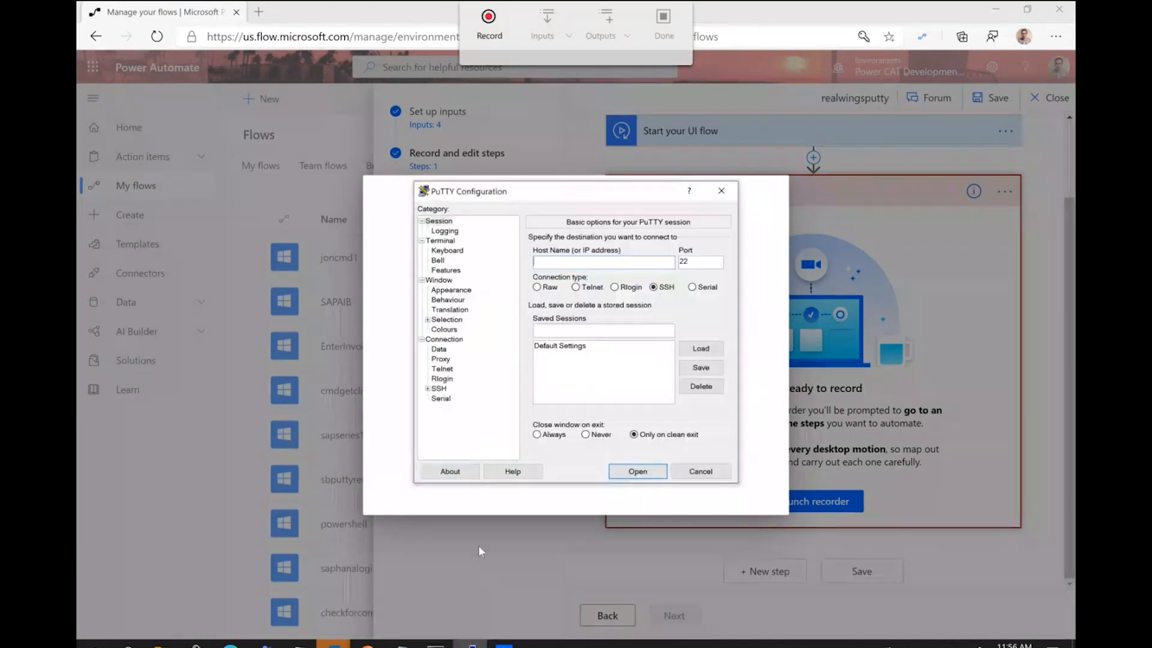
drag(561, 195, 517, 170)
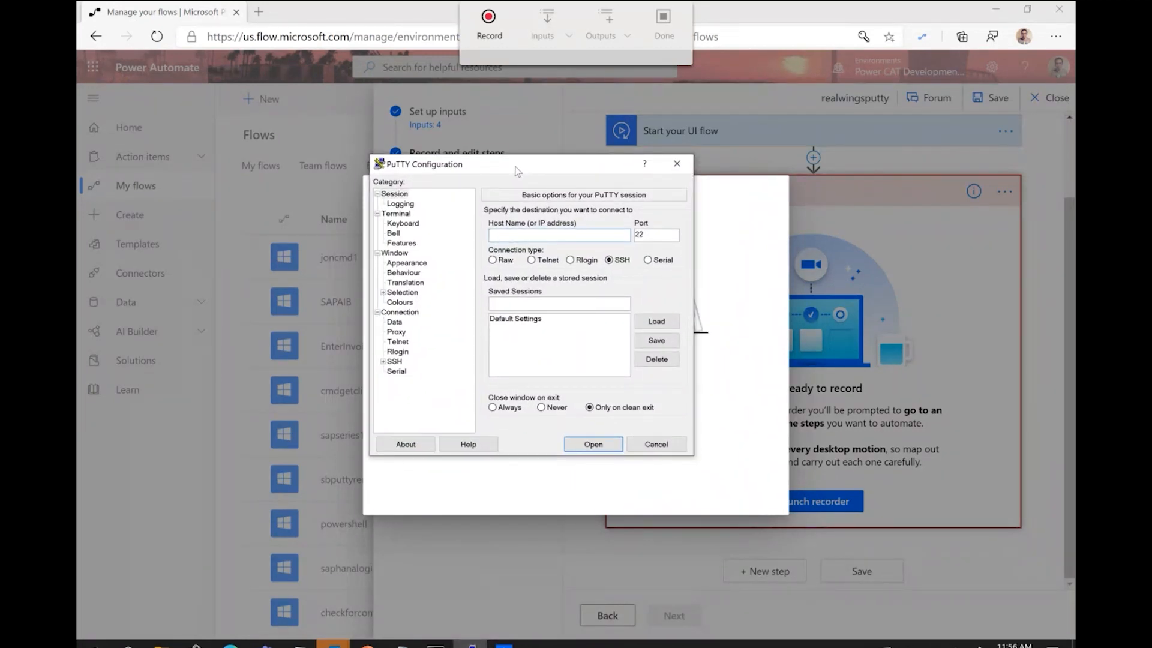
click(487, 36)
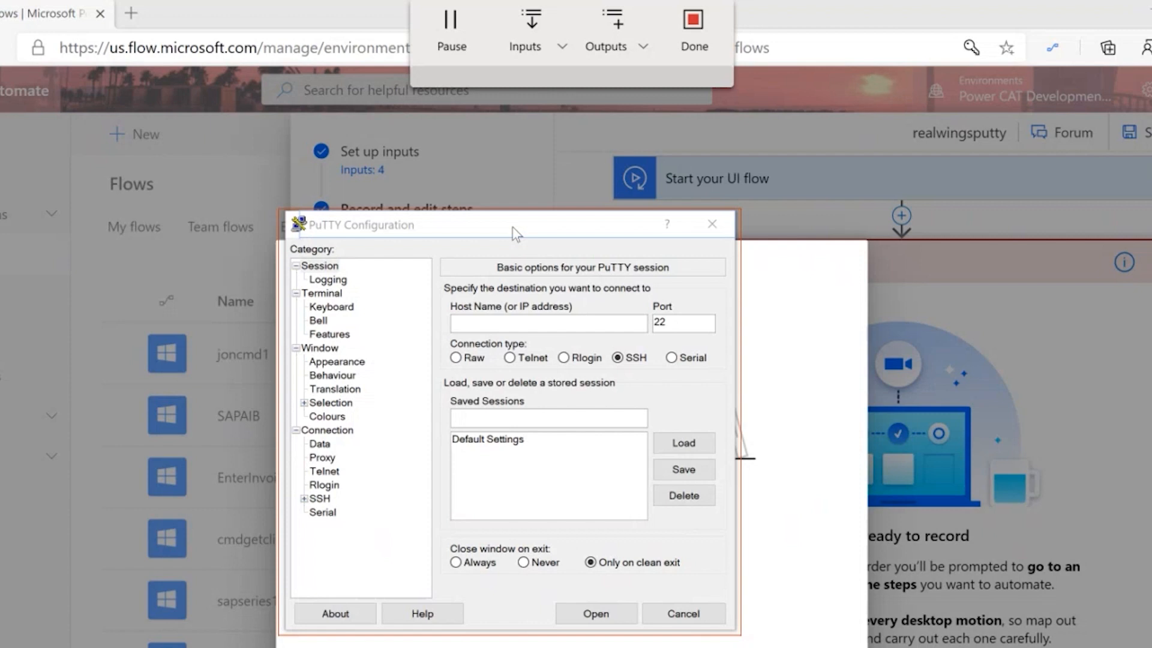
Record filling PuTTY's Host Name from the servername input and opening the connection.
click(513, 228)
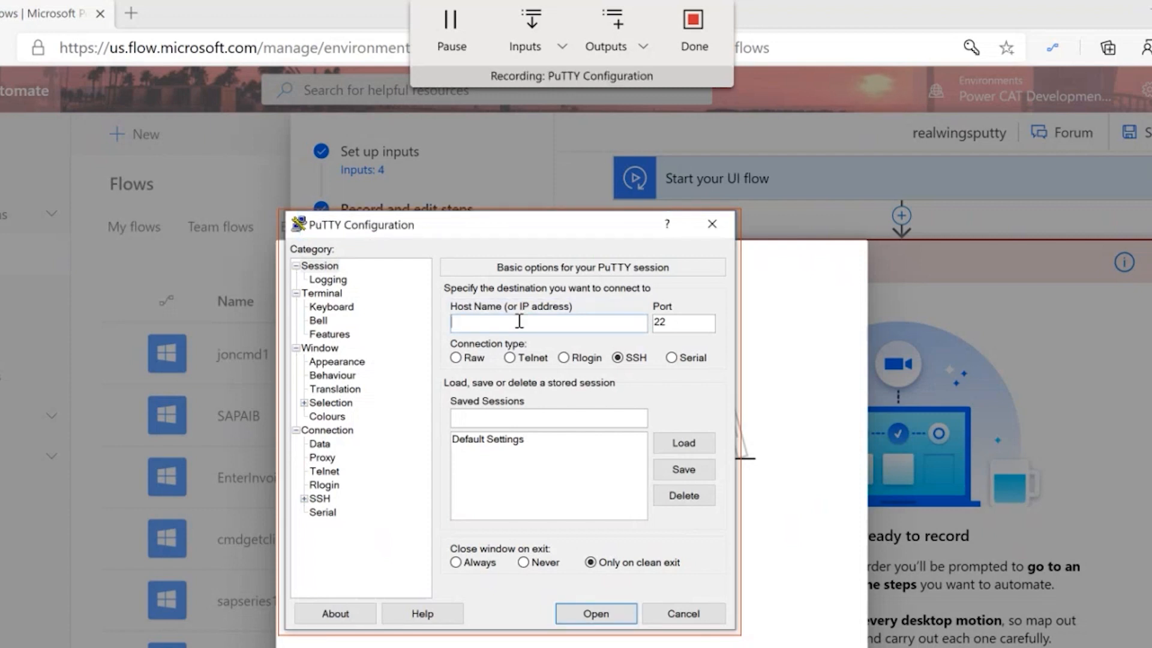
click(563, 48)
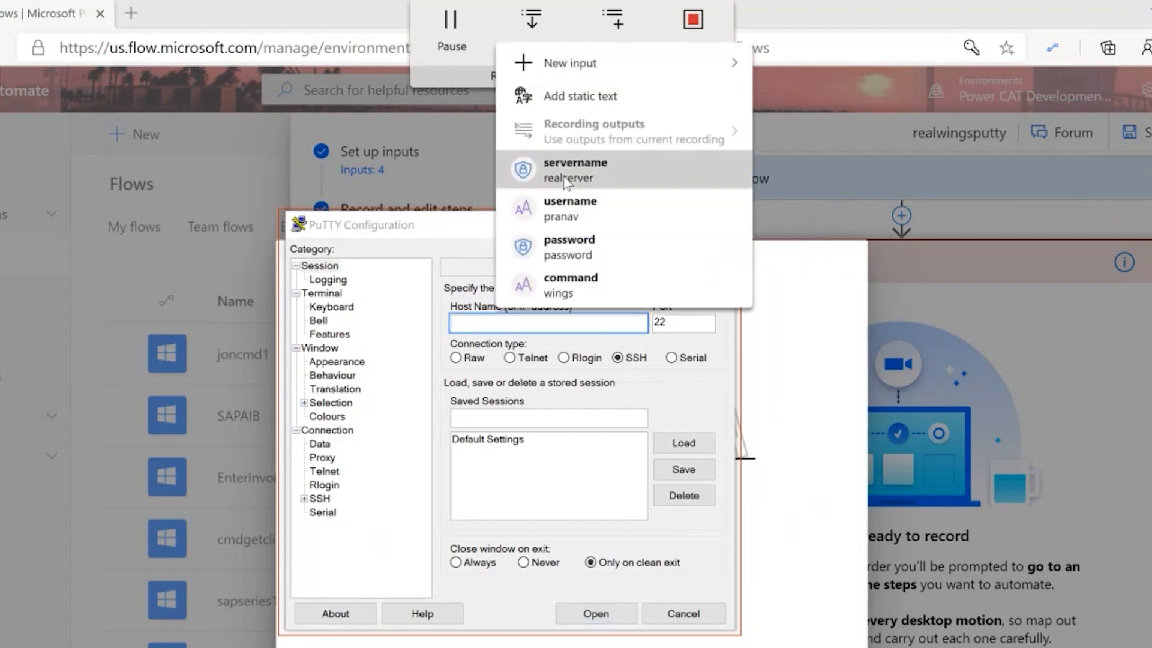
click(567, 178)
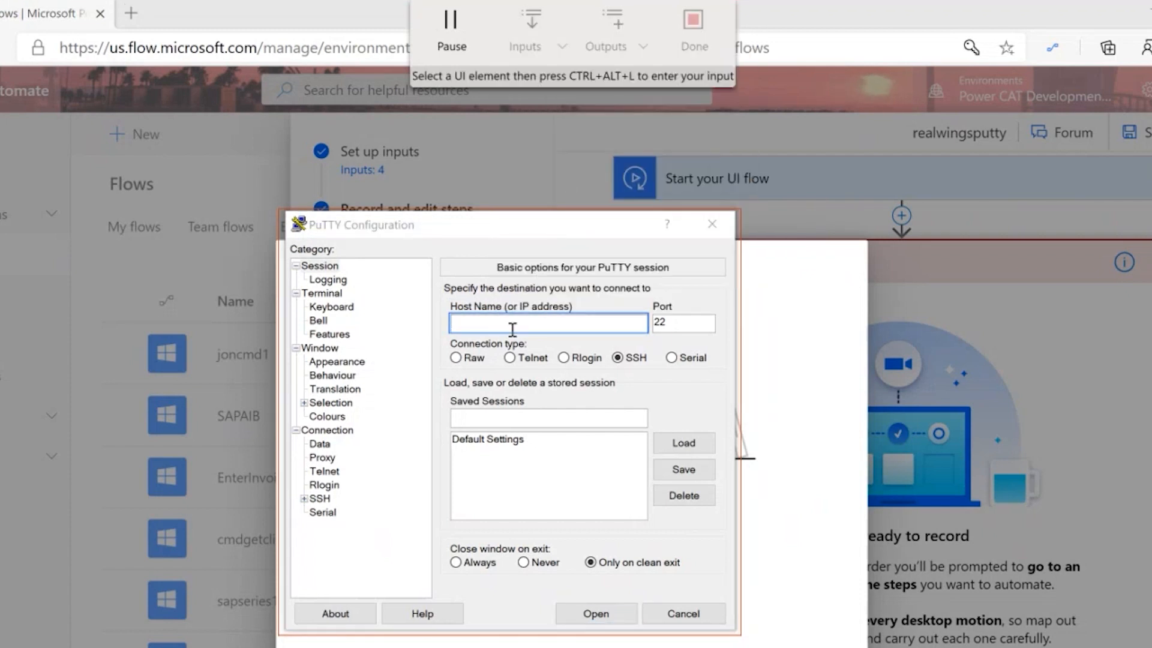
click(513, 329)
key(ctrl+alt+l)
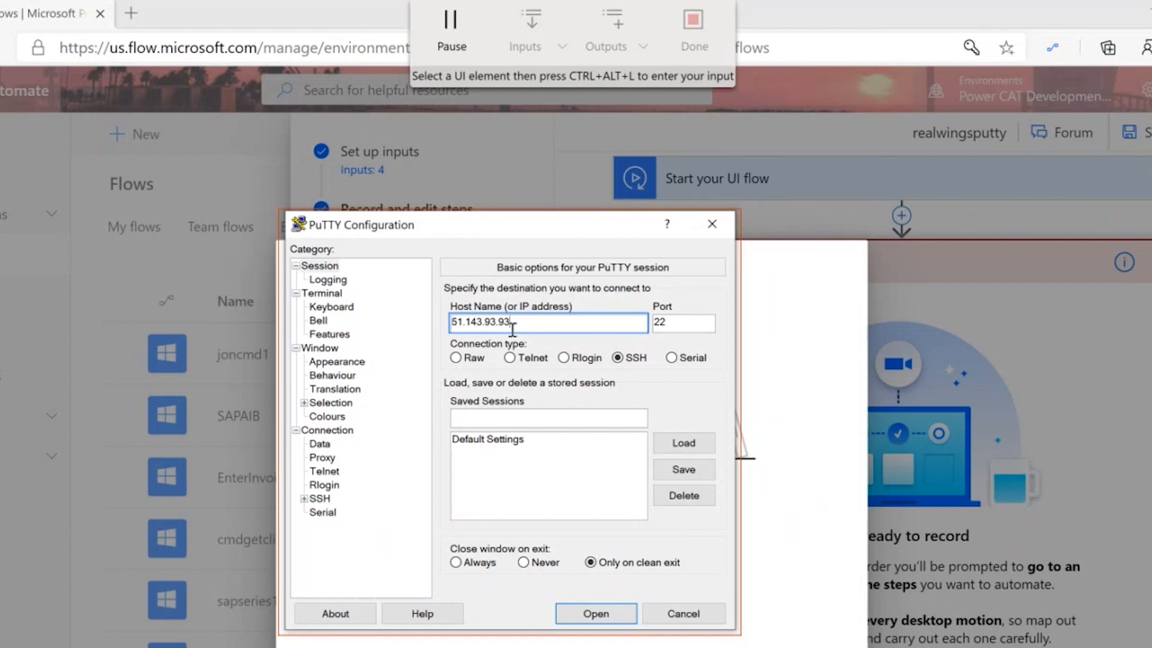
click(605, 615)
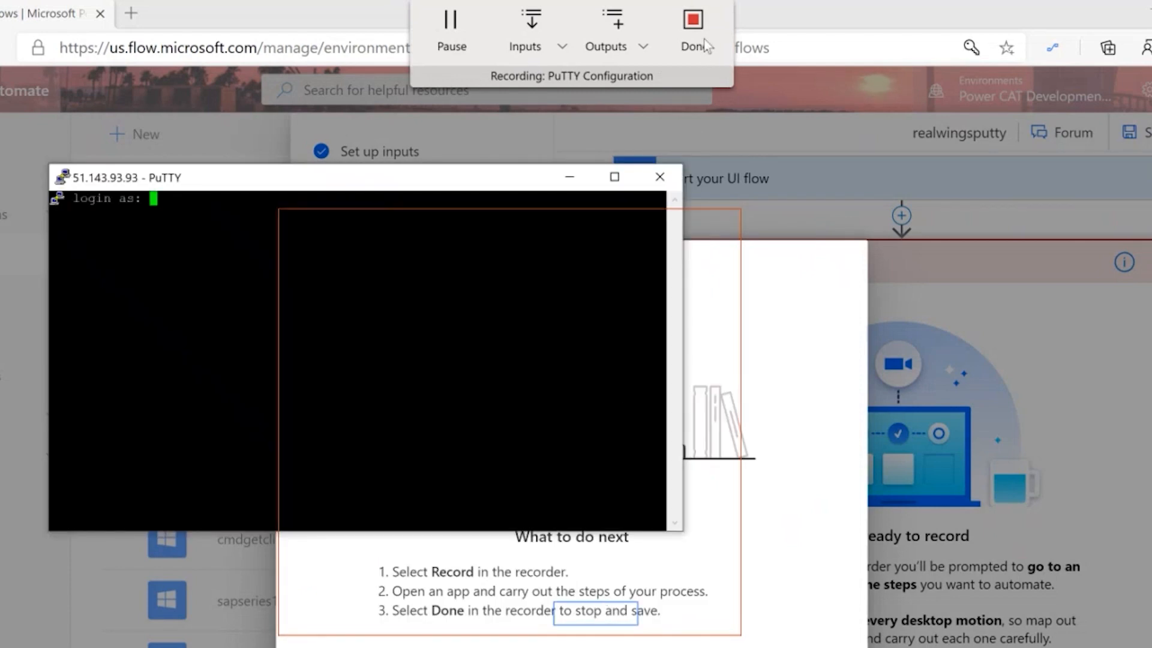
Finish the recording and move the PuTTY terminal aside to reveal the Run PuTTY Configuration script step.
click(697, 34)
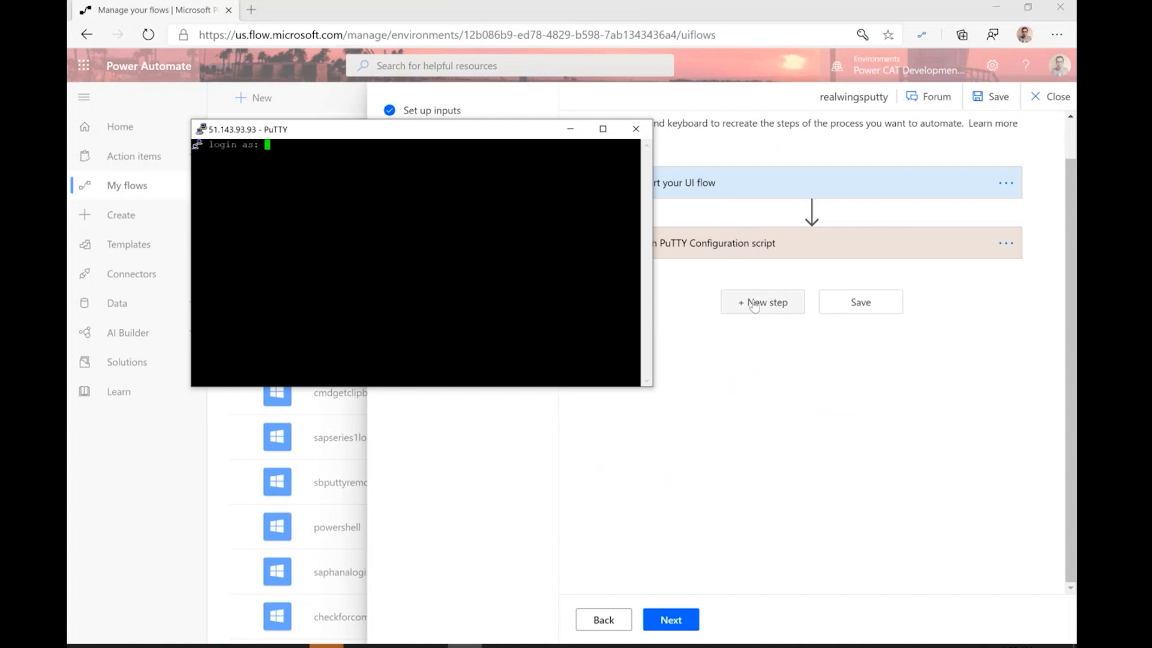
drag(527, 130, 452, 146)
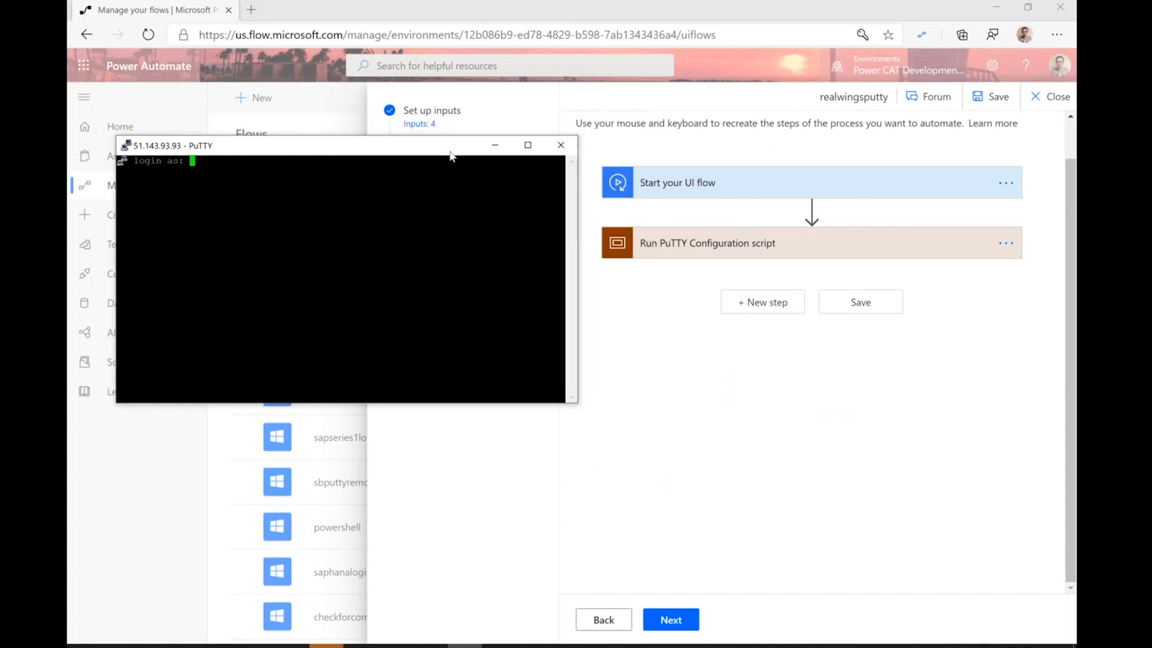
Add a Recorder 'Record app' action after the PuTTY step.
click(752, 306)
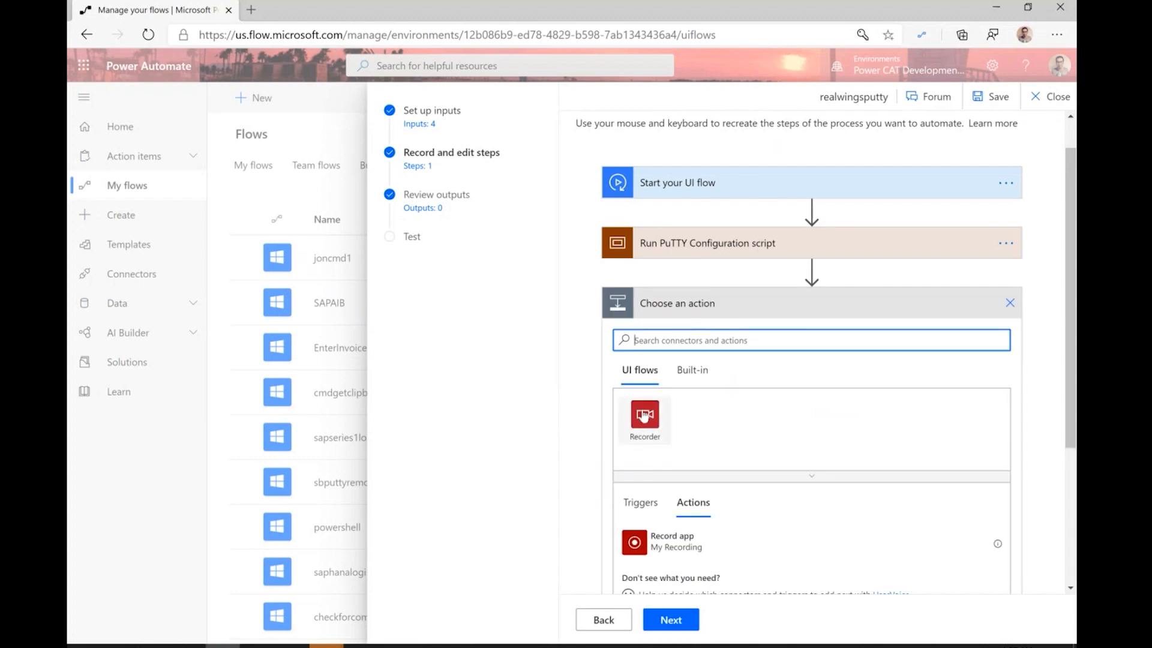
click(644, 414)
click(660, 414)
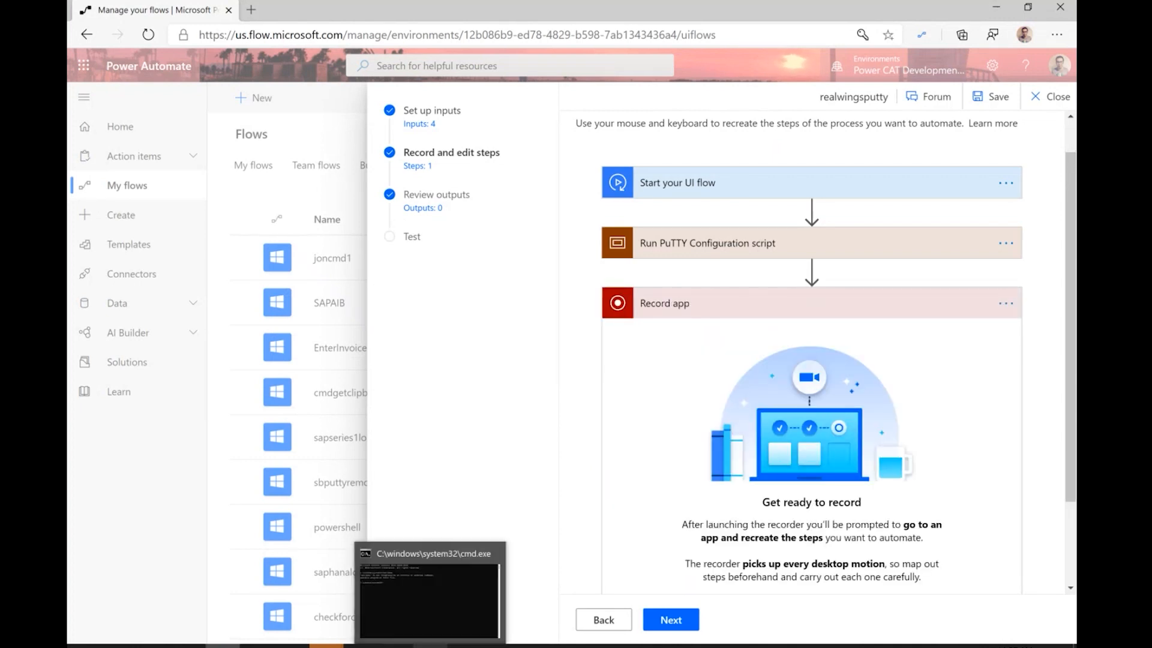
Launch the recorder for the Record app step, minimize Command Prompt, and bring PuTTY forward.
click(430, 645)
scroll(749, 570, down, 2)
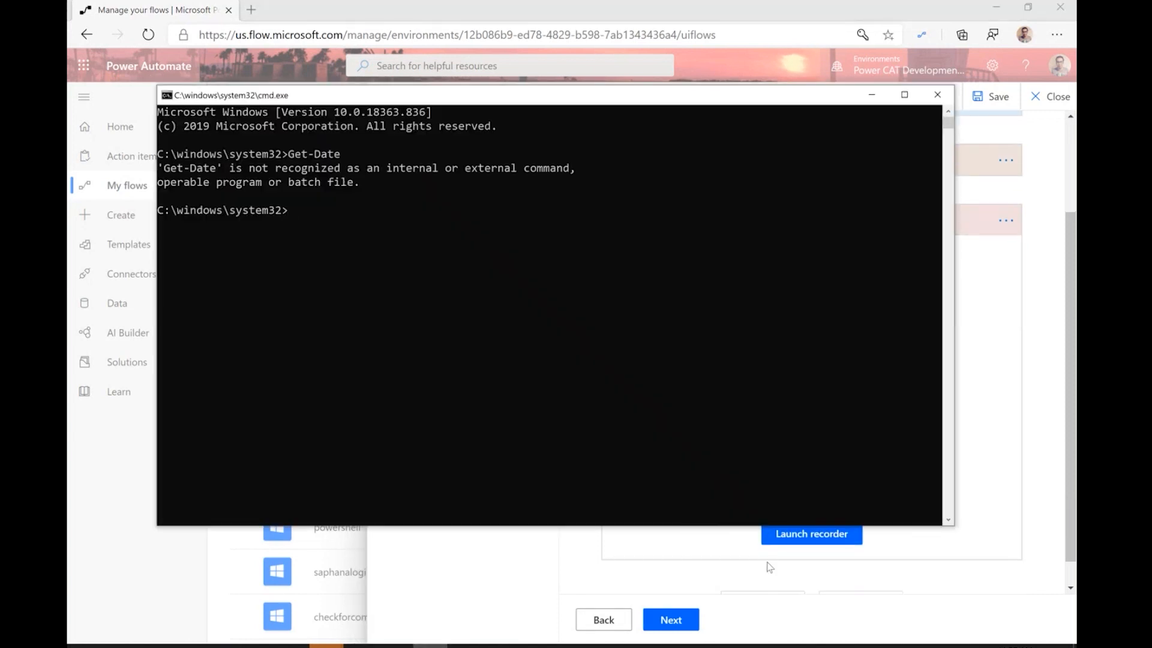
click(783, 552)
click(813, 505)
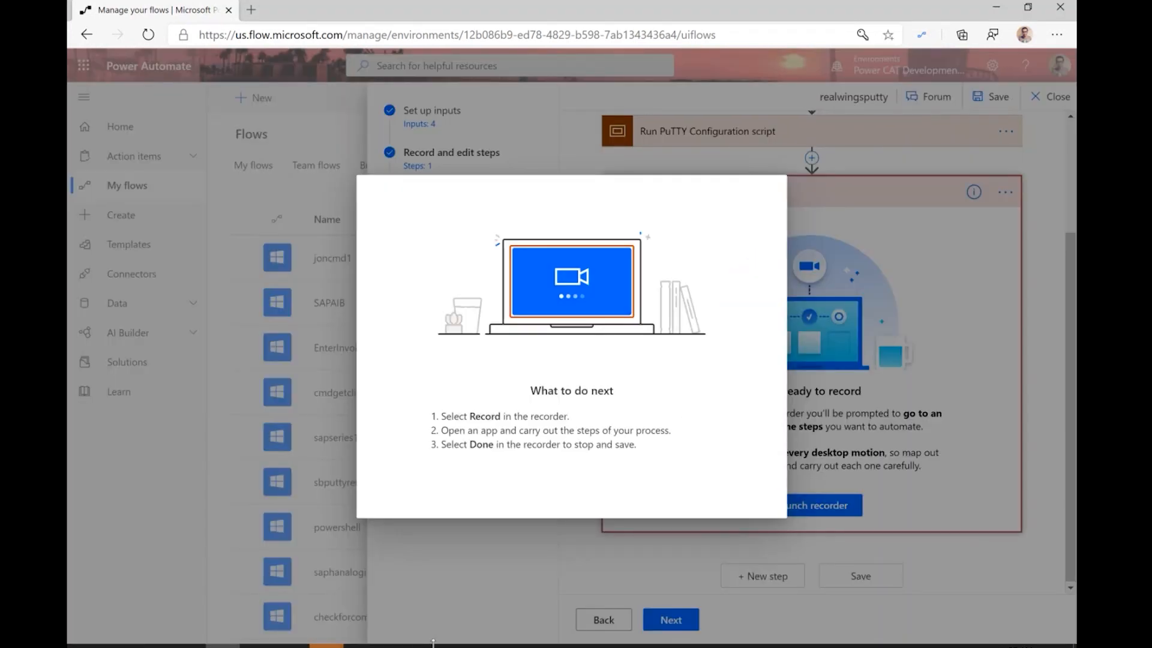
click(430, 646)
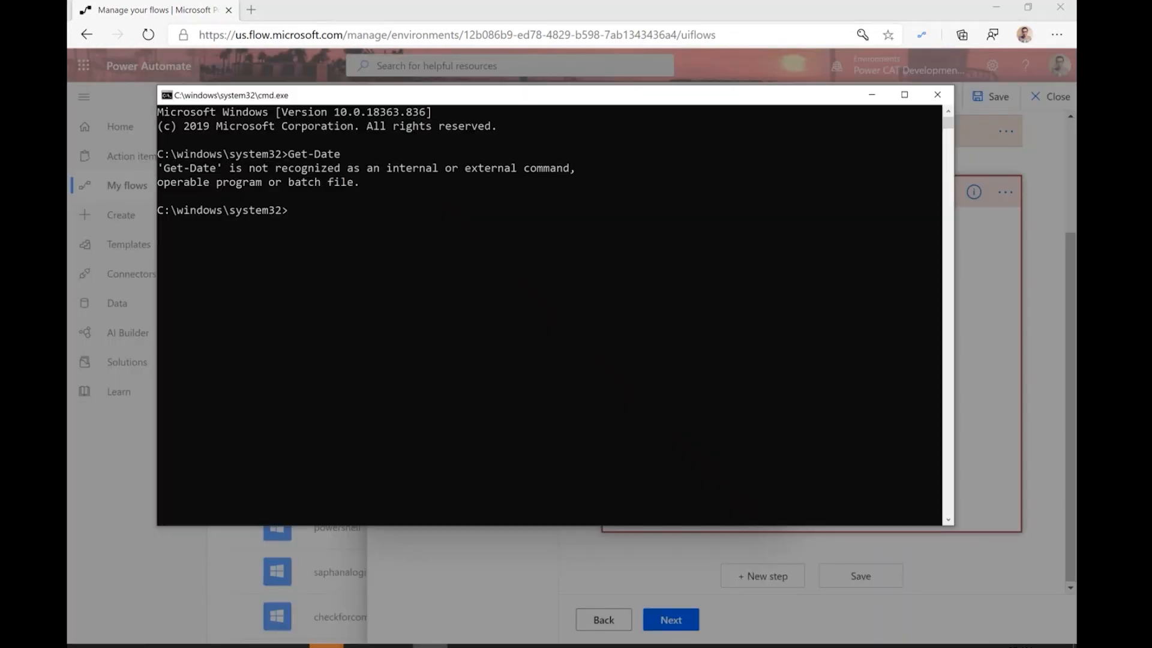
click(871, 95)
click(464, 645)
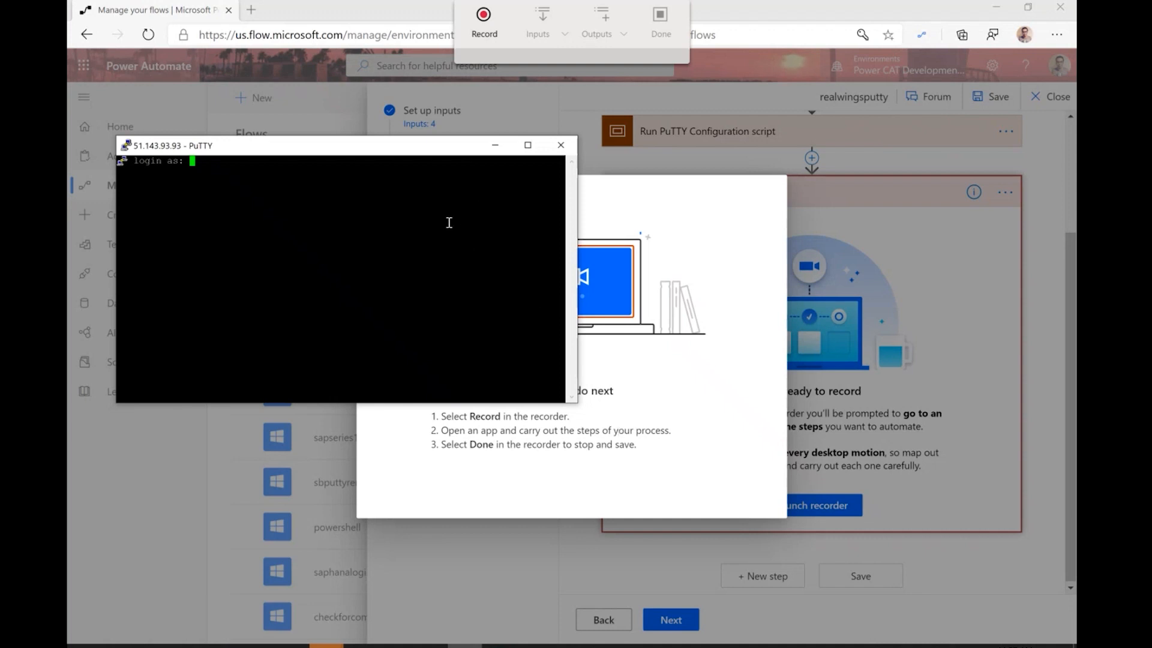
Record entering the username input at PuTTY's login prompt.
click(487, 33)
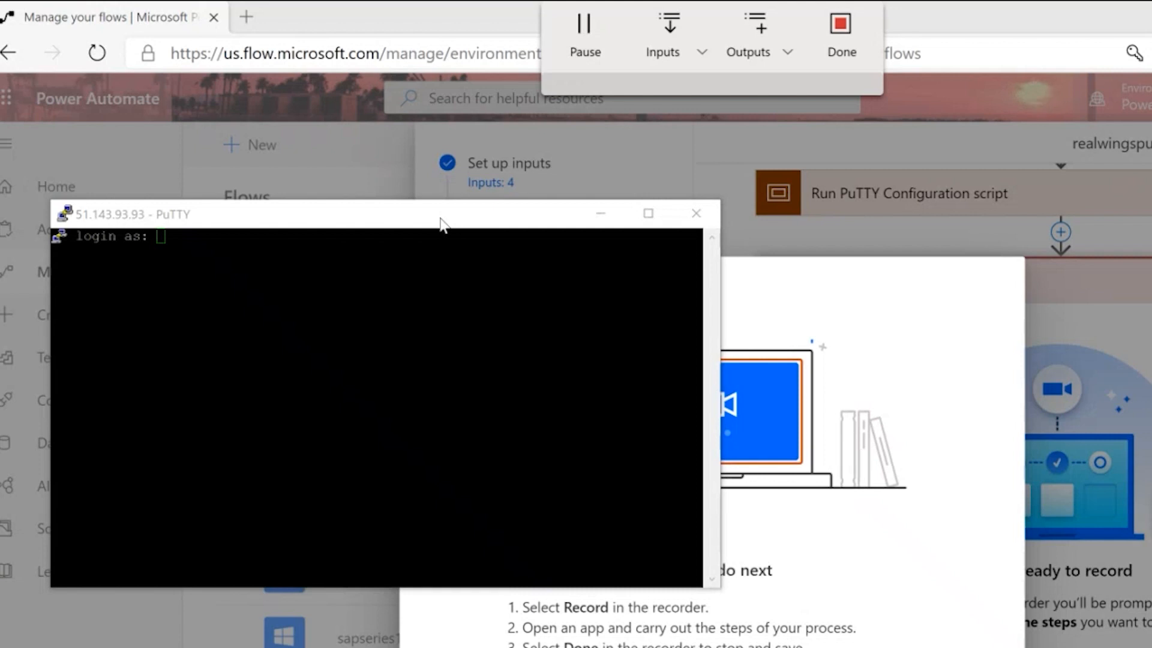
click(441, 225)
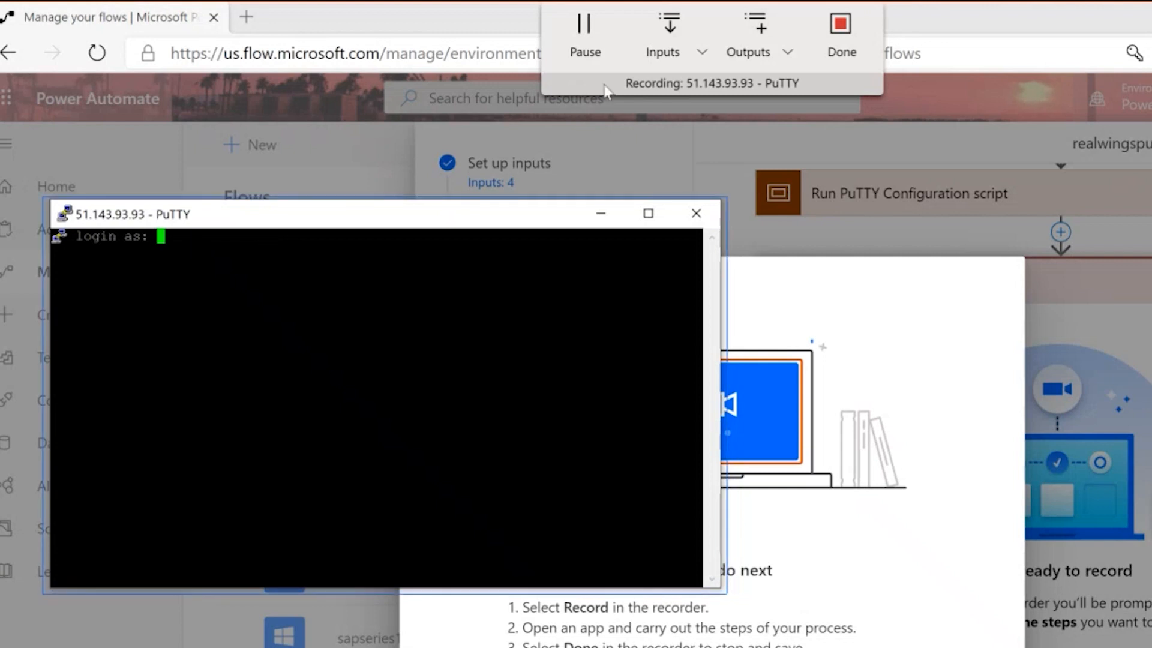
click(662, 57)
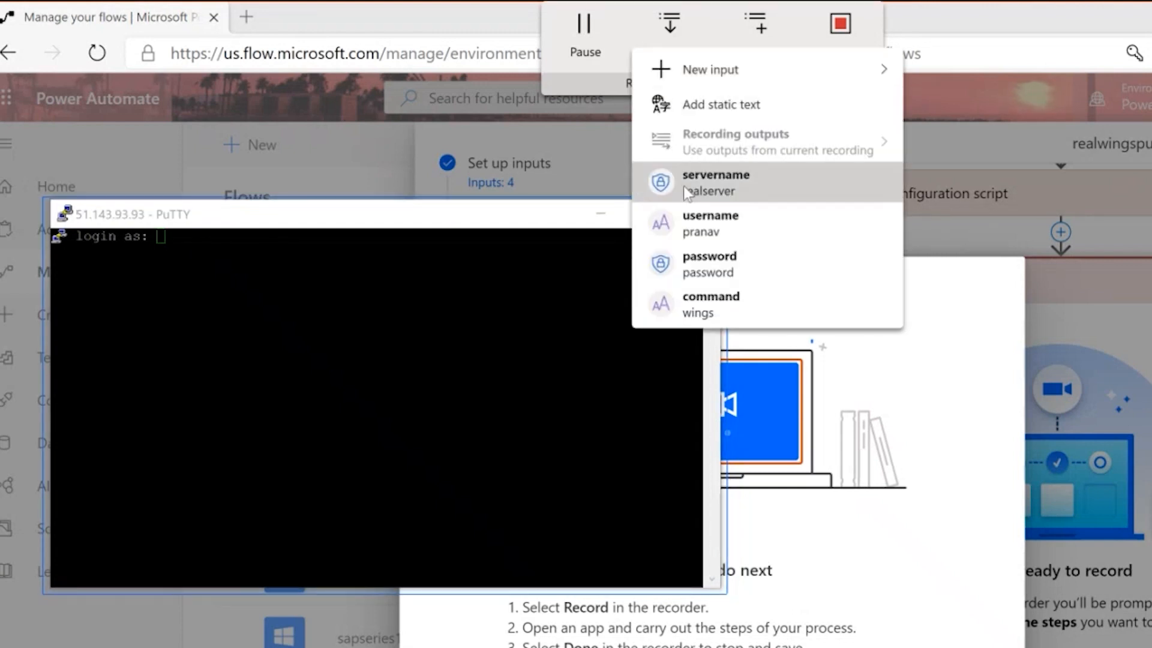
click(709, 228)
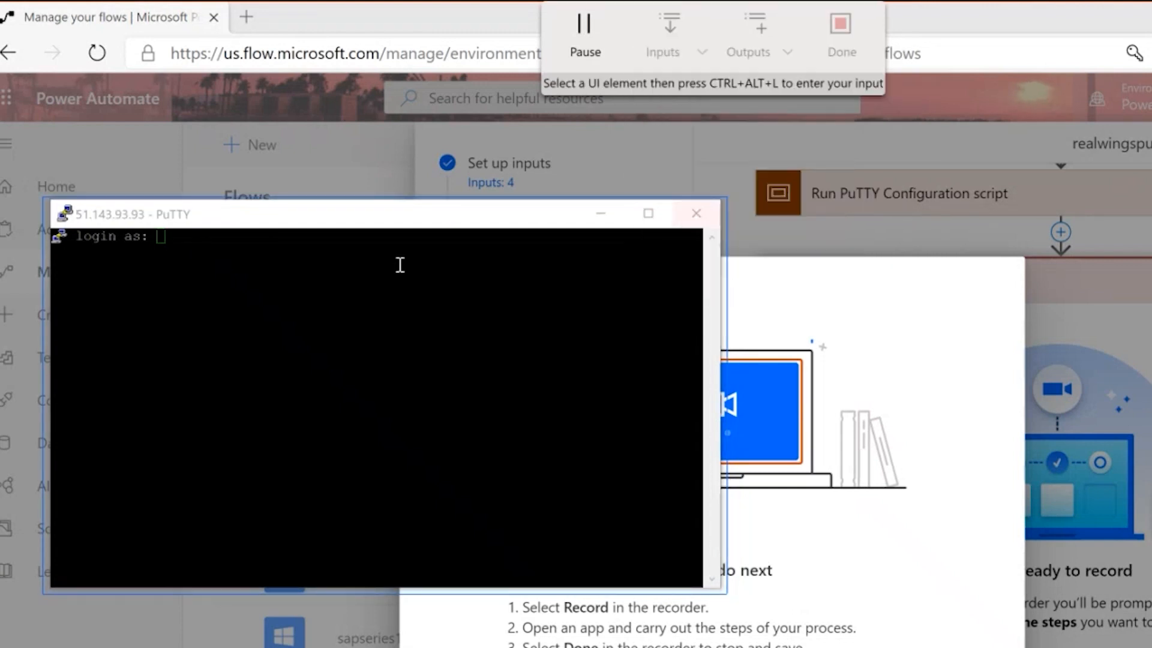
click(332, 260)
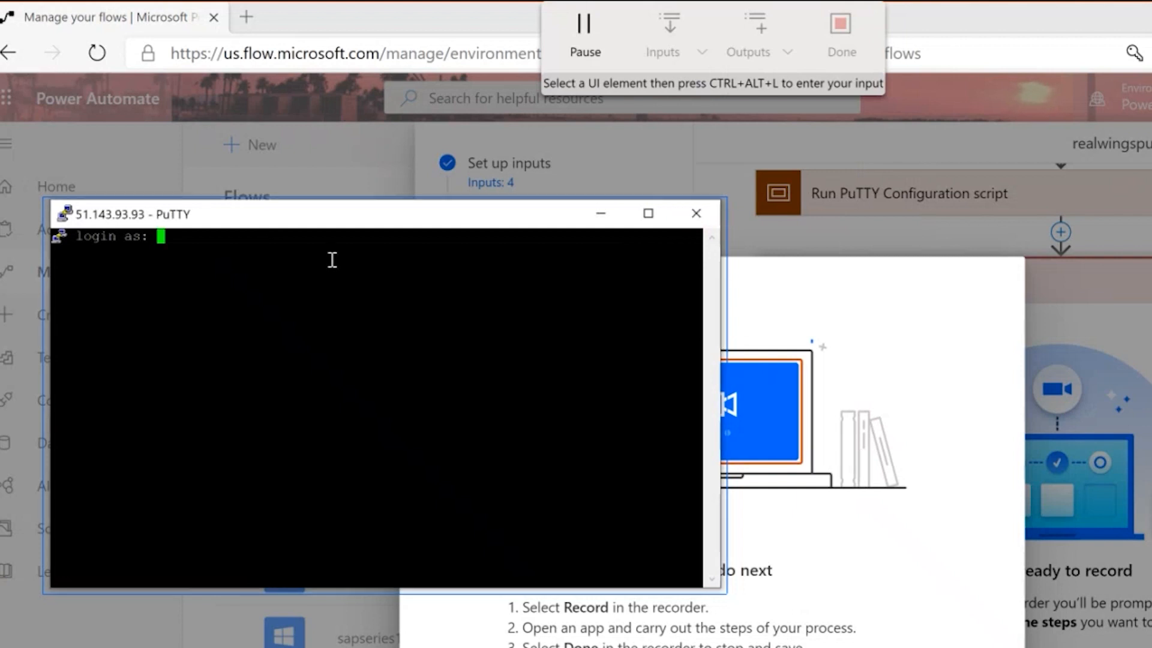
key(ctrl+alt+l)
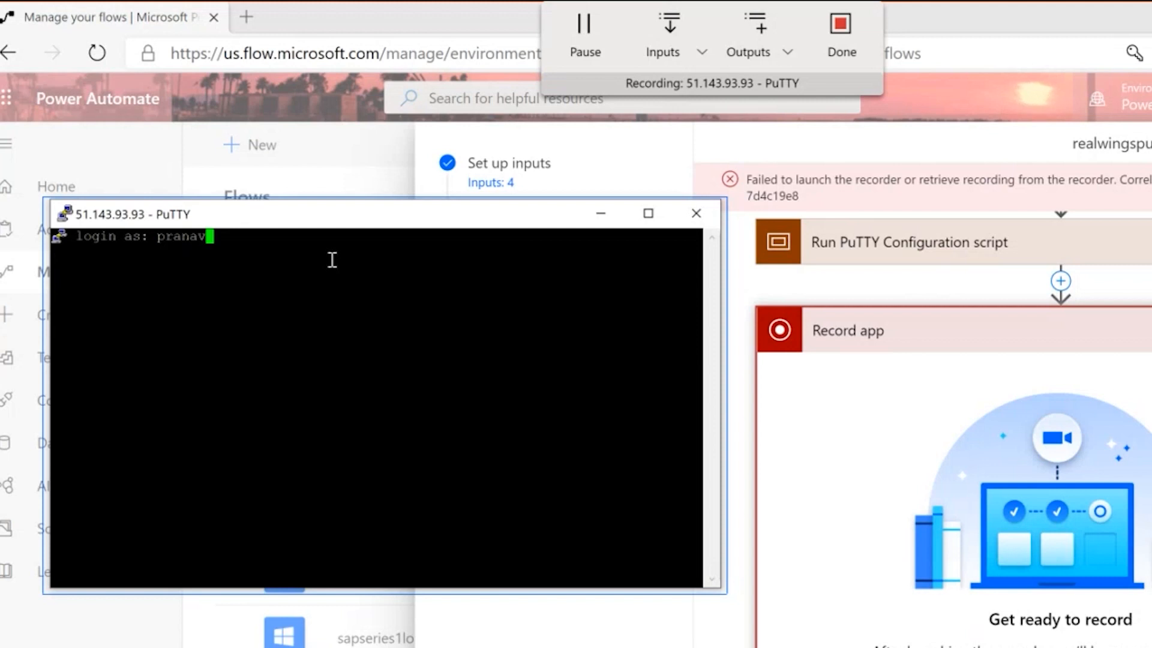
key(Return)
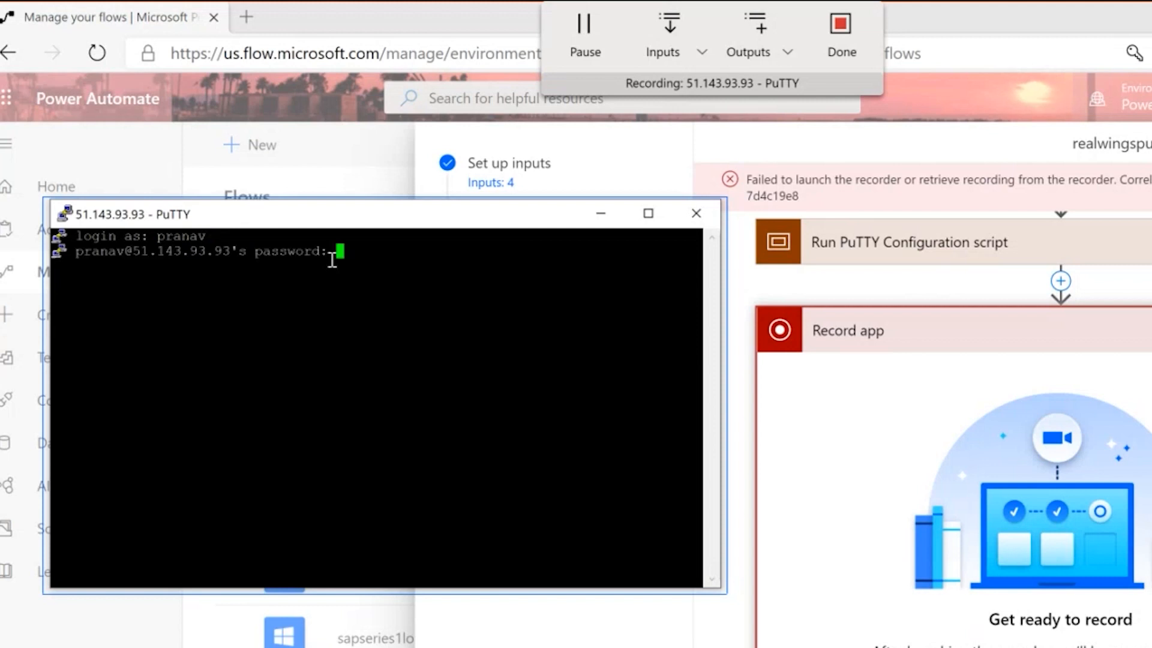
Record entering the password input at PuTTY's password prompt to log in.
click(664, 55)
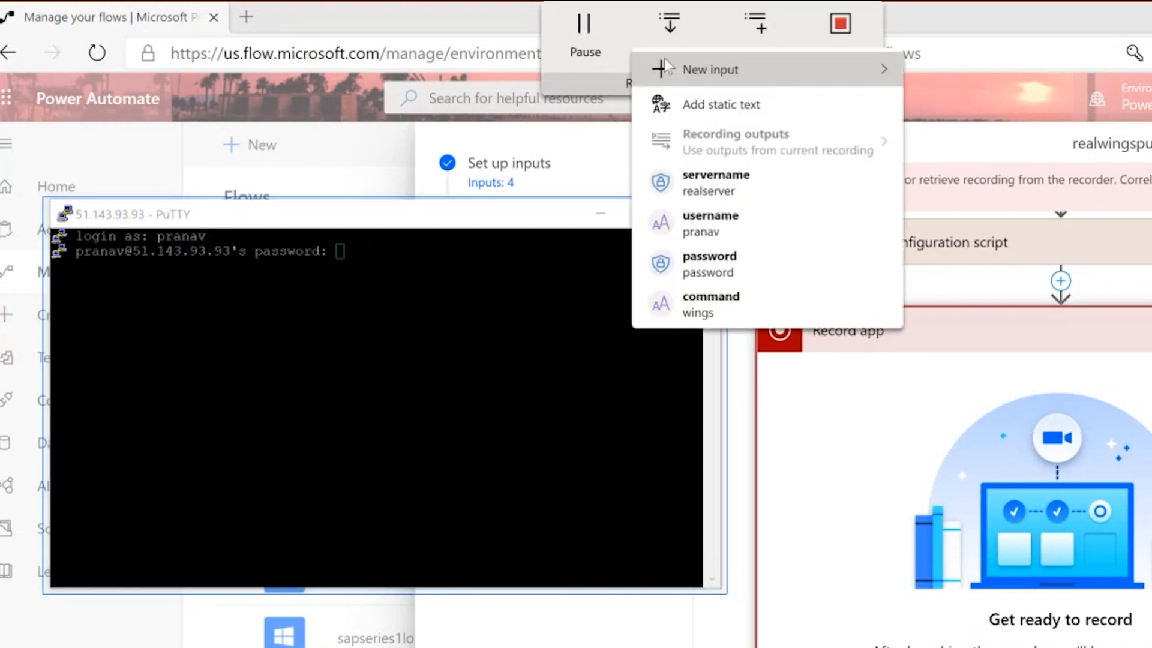
click(709, 264)
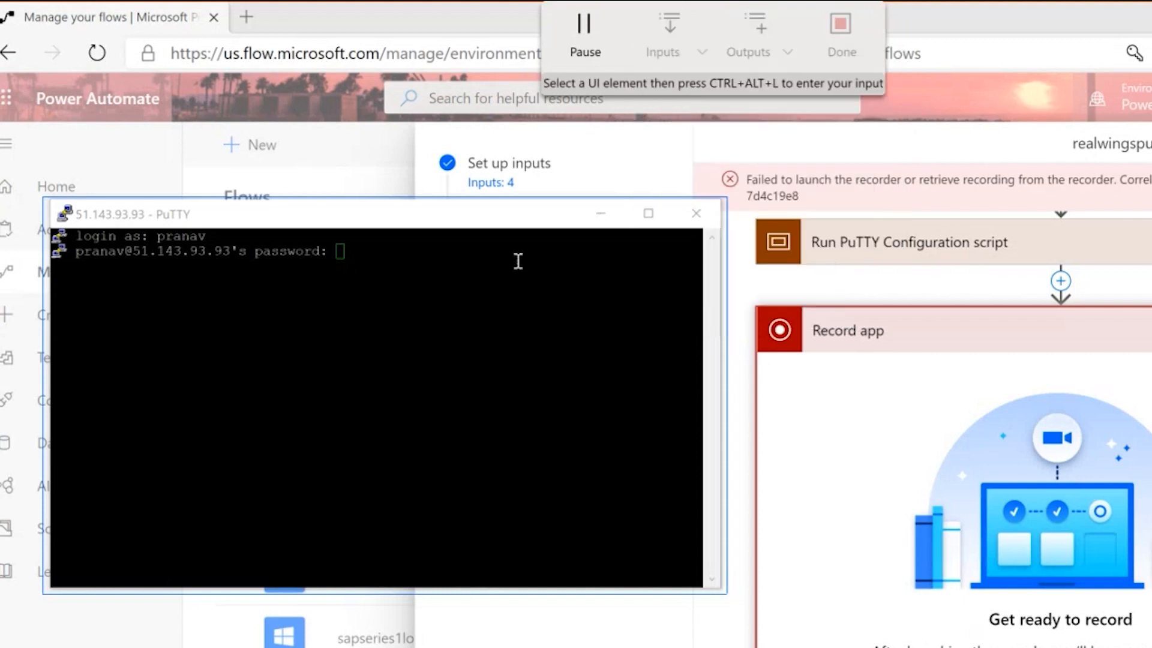
click(501, 260)
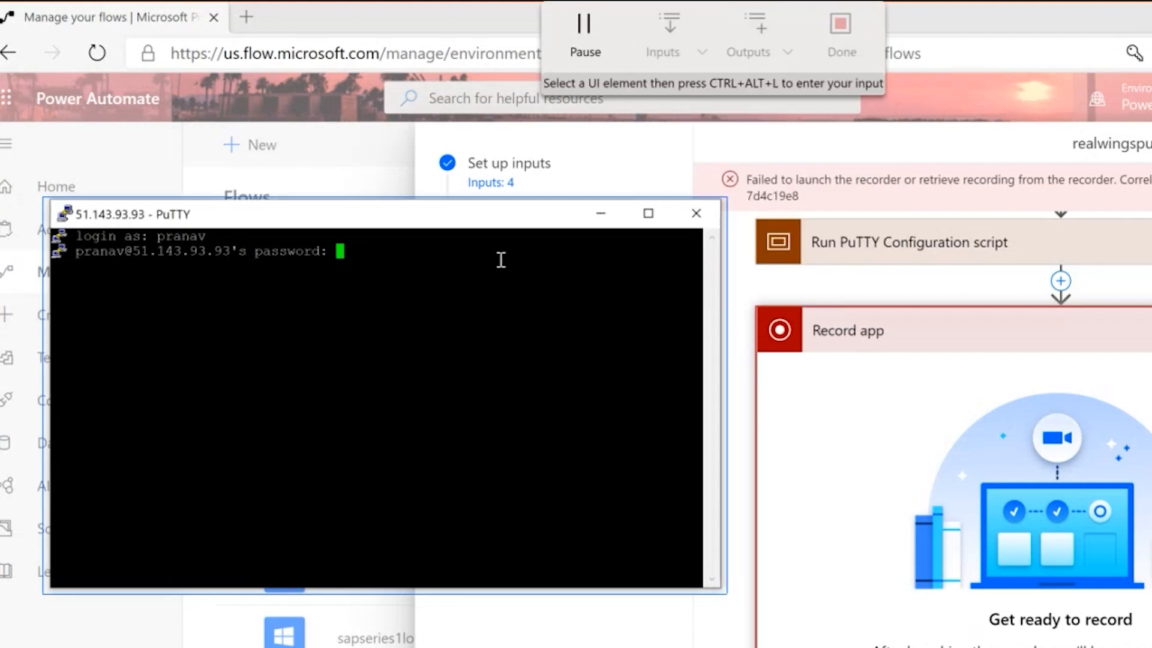
key(ctrl+alt+l)
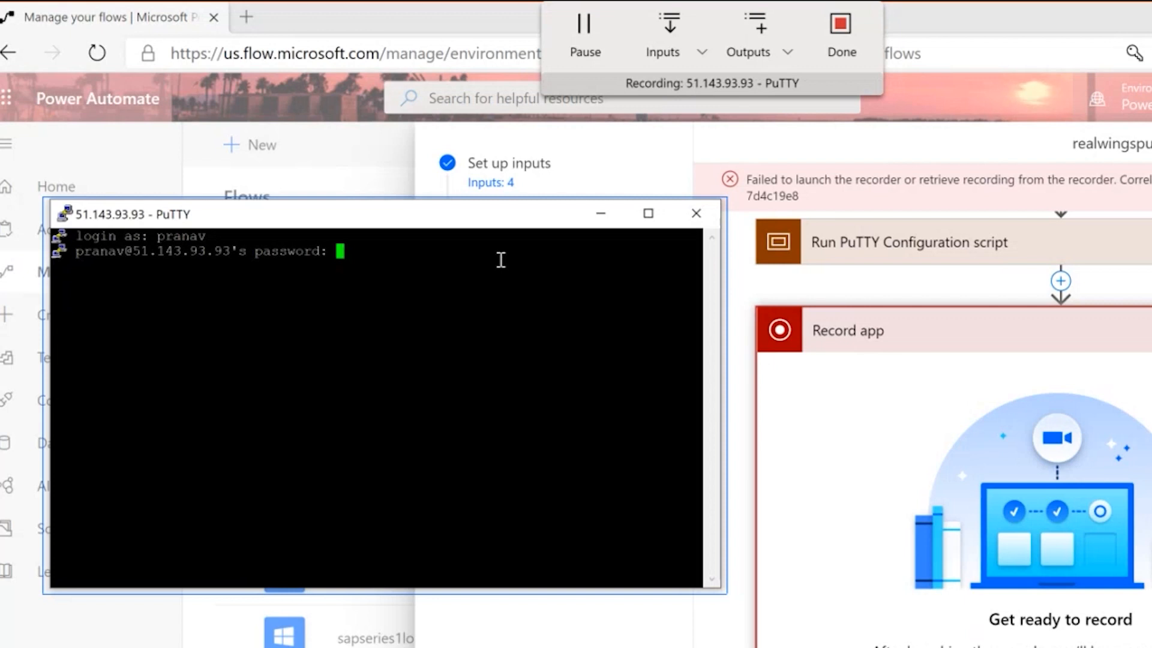
key(Return)
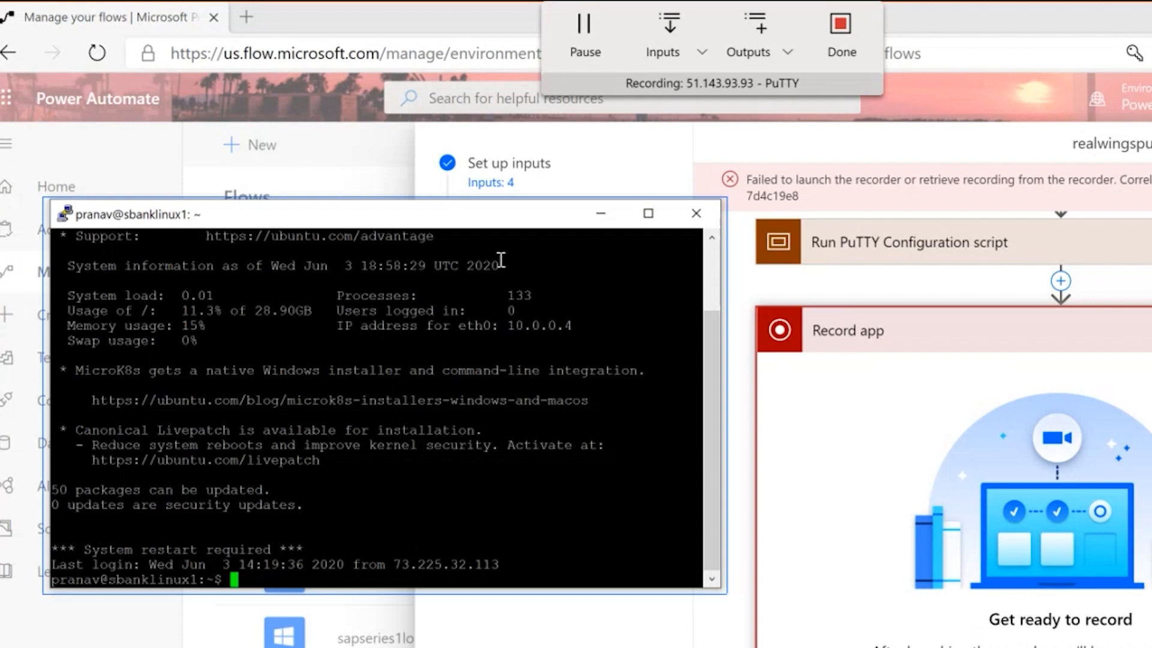
Record running 'sh generatereport2.sh wings' via the command input in PuTTY, then finish recording.
click(690, 59)
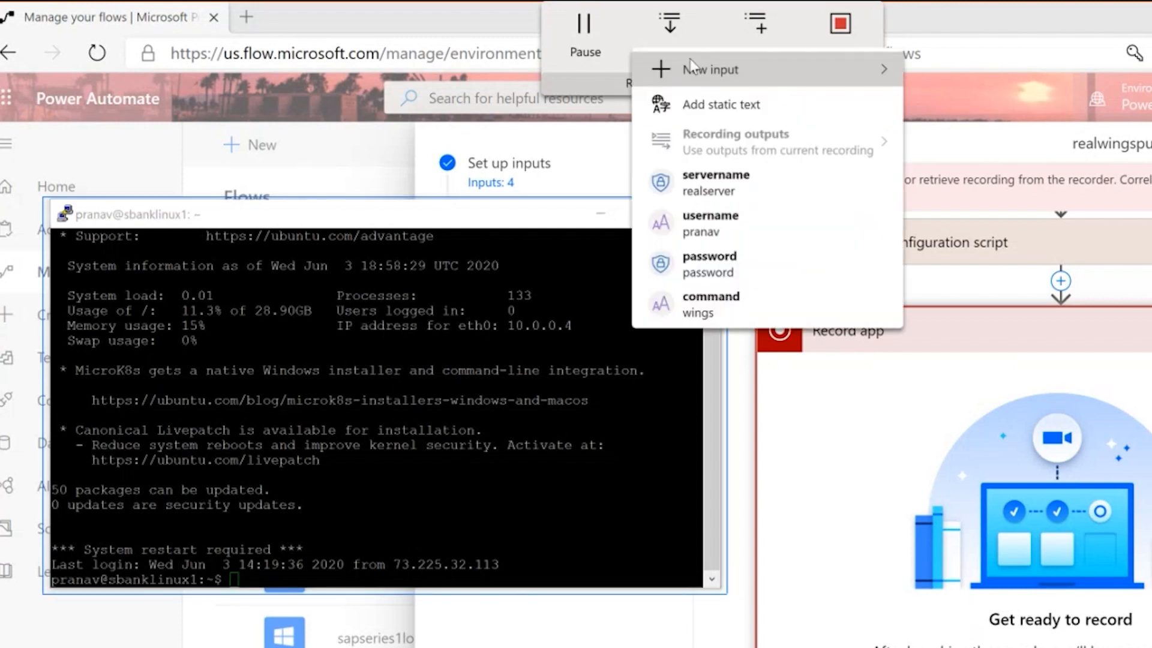
click(698, 298)
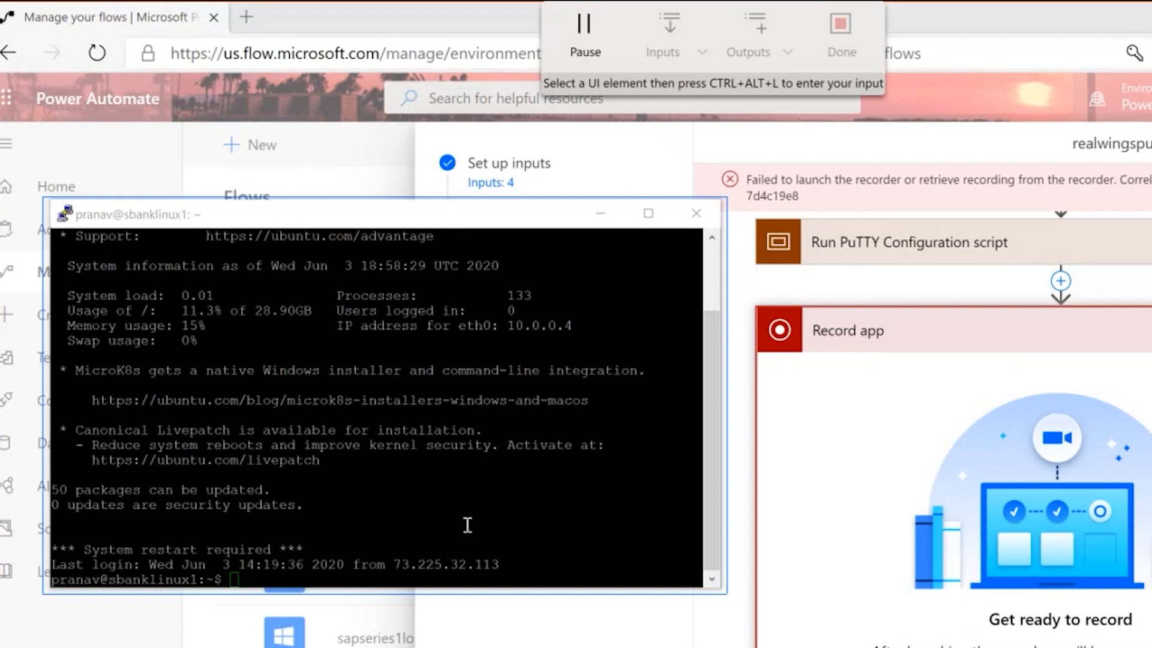
click(419, 575)
text(sh generatereport2.sh wings)
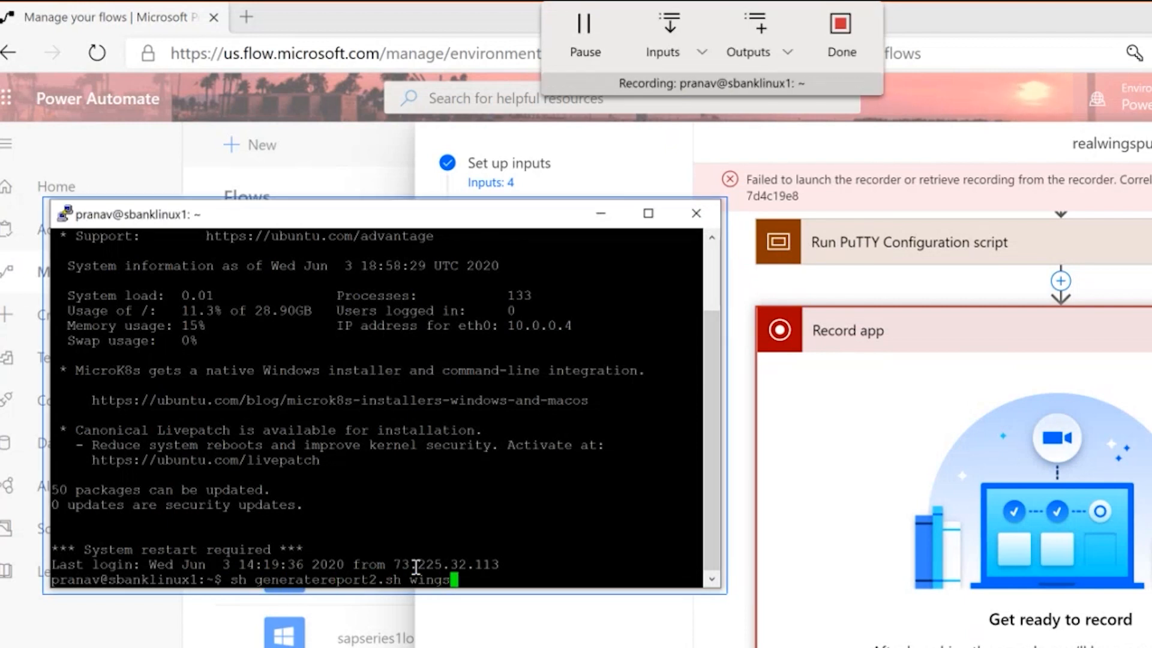
key(Return)
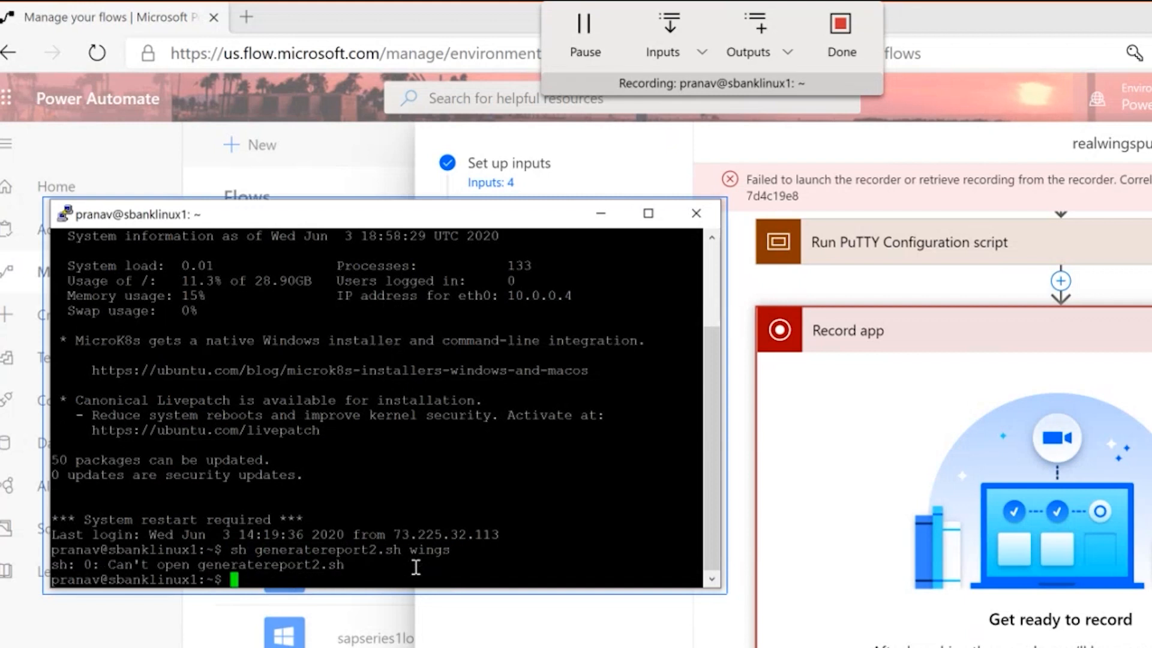
click(843, 52)
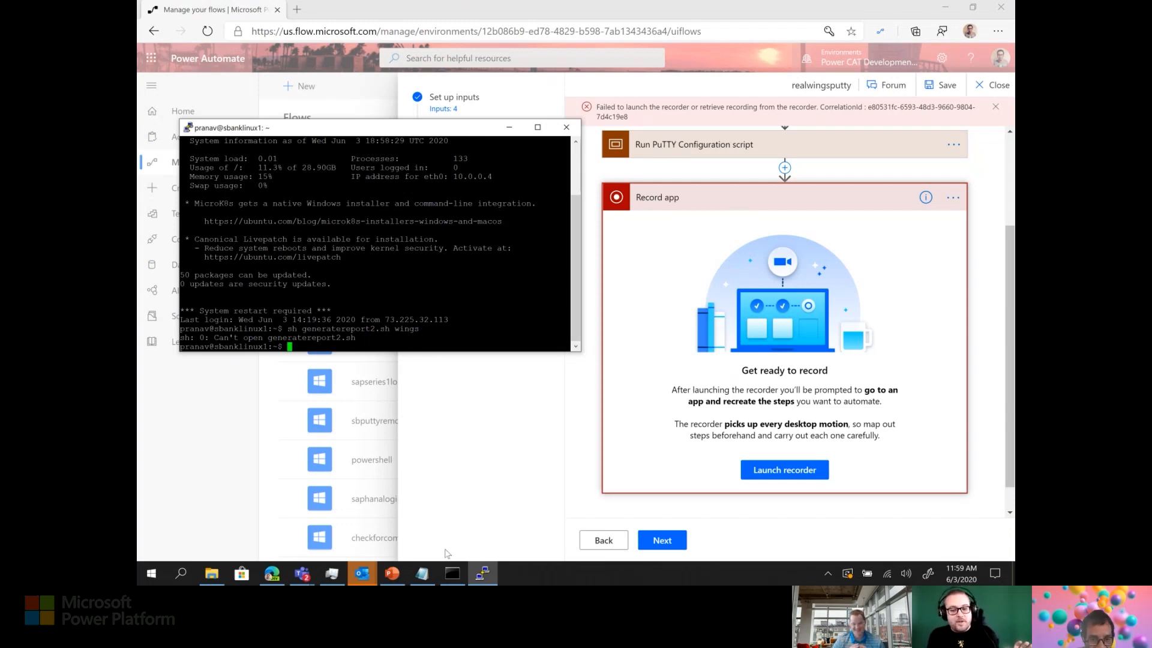
Switch to PowerPoint and start the slide show from the Tips slide.
click(393, 573)
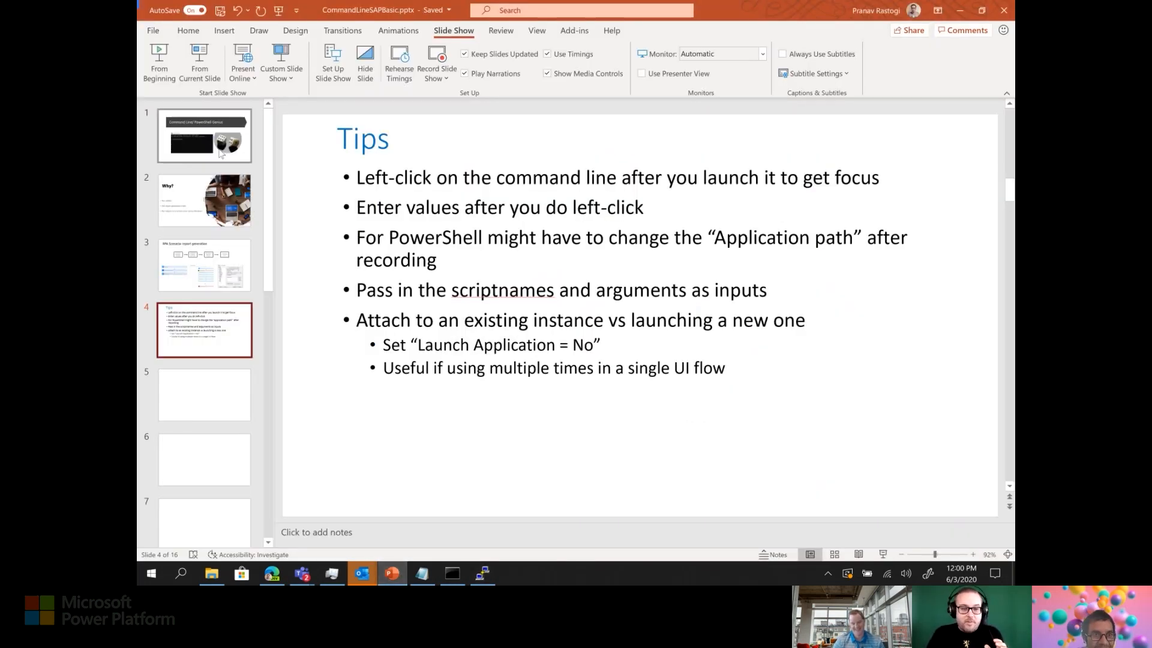
click(214, 82)
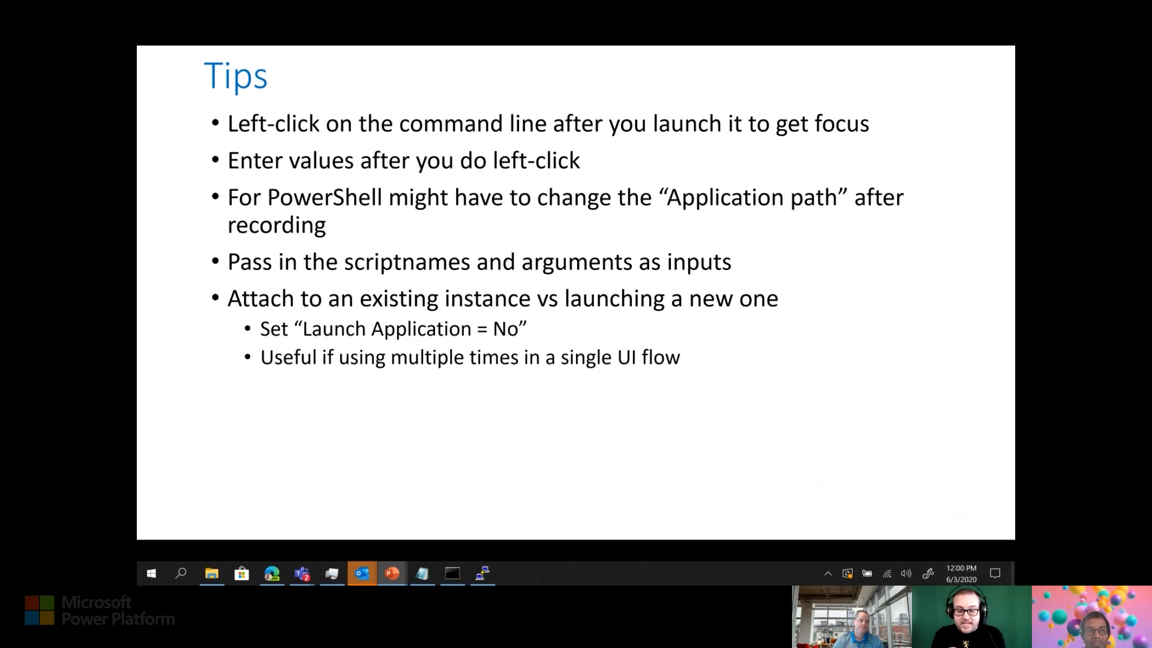